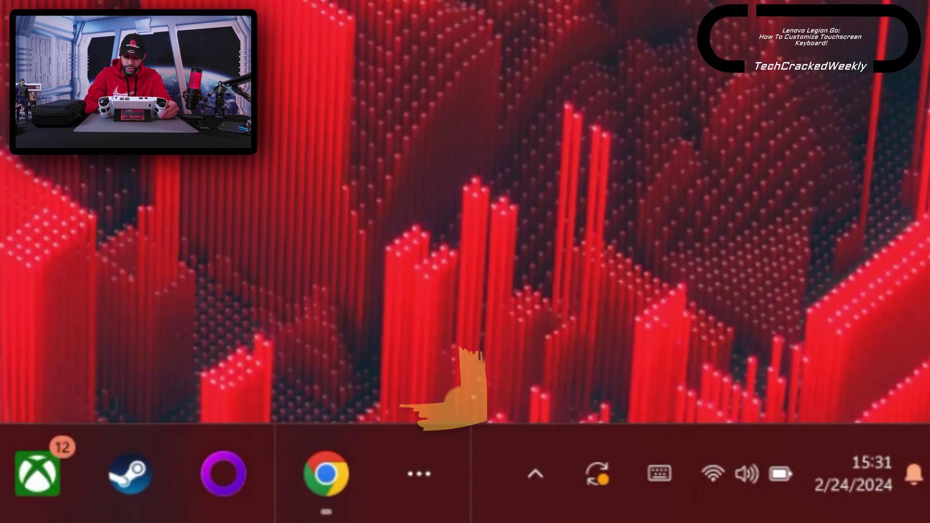
Bring up the touch keyboard, open its size and theme settings, and hide the keyboard
{"action": "left_click", "coordinate": [519, 444]}
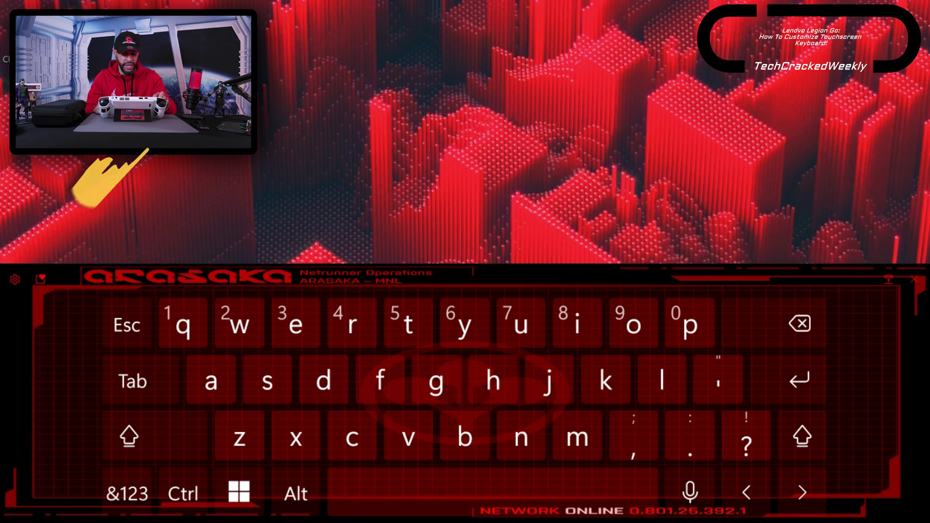
{"action": "left_click", "coordinate": [15, 279]}
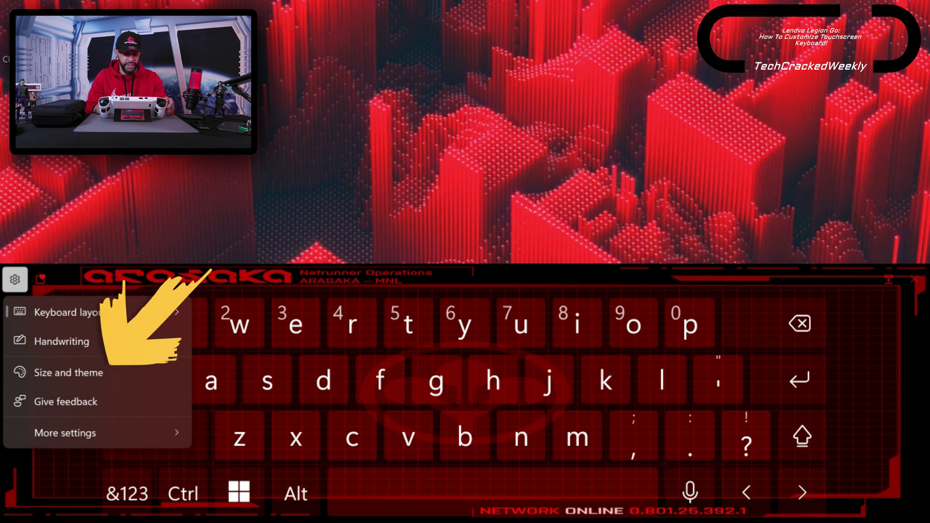
{"action": "left_click", "coordinate": [68, 372]}
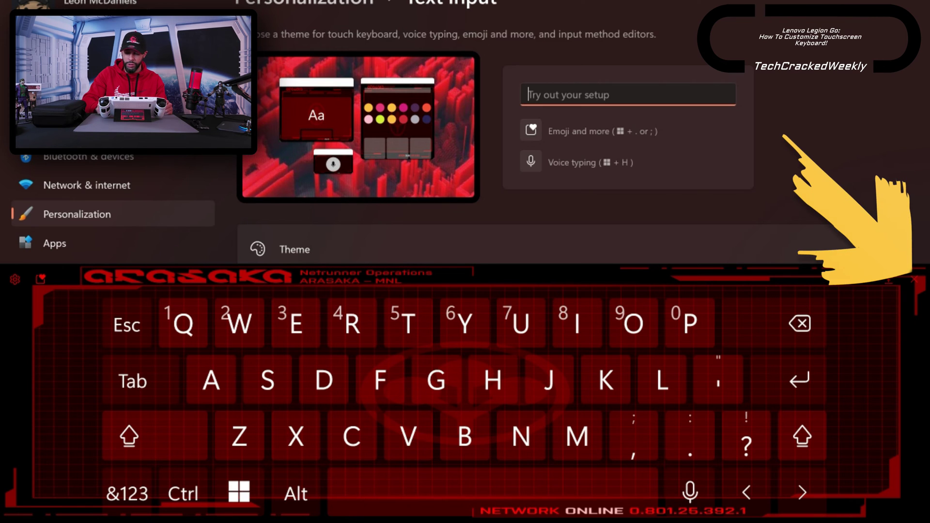
{"action": "left_click", "coordinate": [914, 279]}
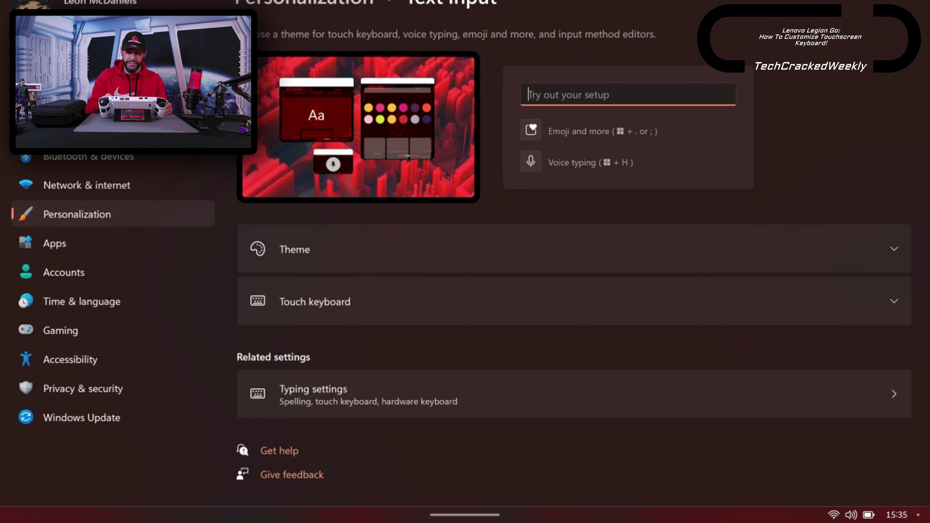
Expand the keyboard theme list and show the touch keyboard again for previewing themes
{"action": "left_click", "coordinate": [573, 249]}
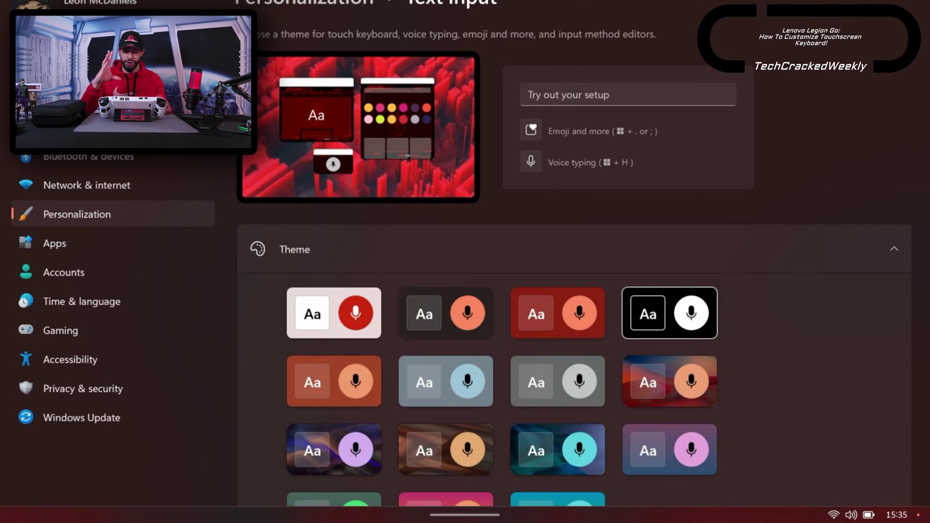
{"action": "scroll", "coordinate": [574, 339], "scroll_direction": "down", "scroll_amount": 3}
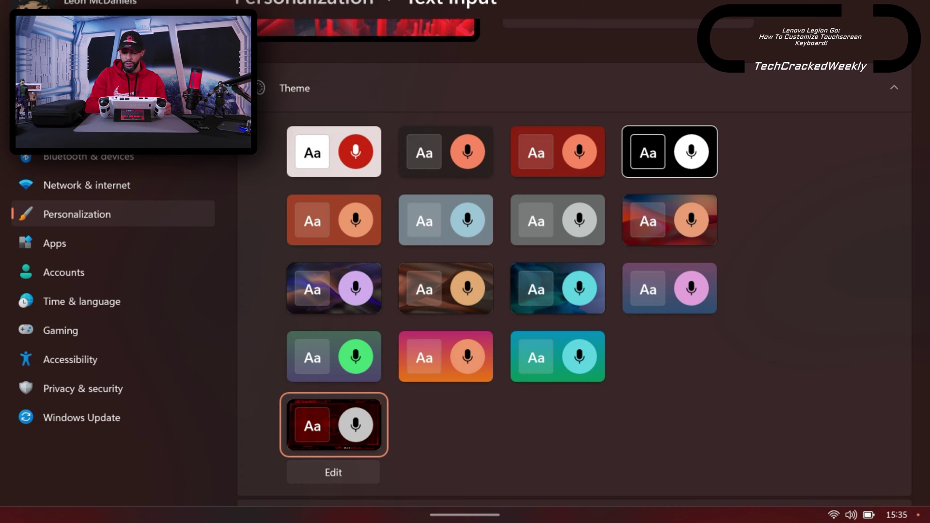
{"action": "left_click", "coordinate": [777, 498]}
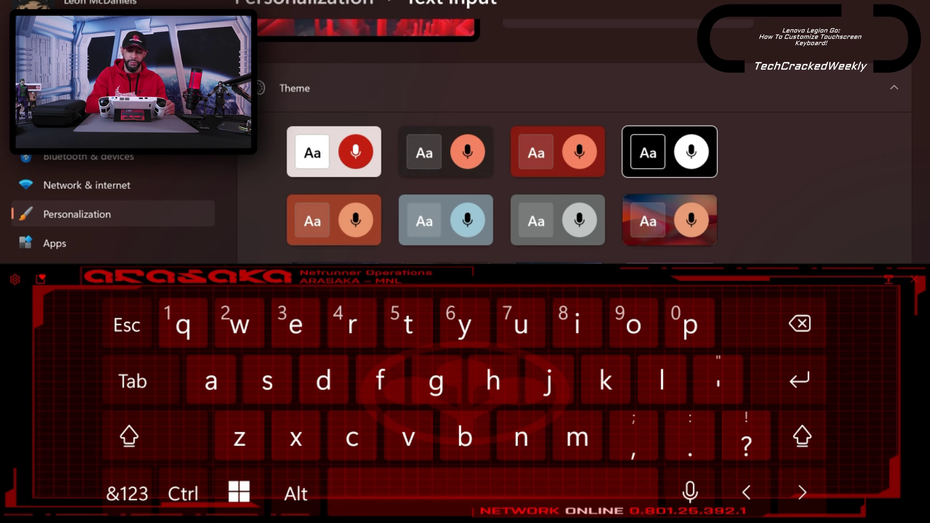
Try each built-in keyboard theme in the first two rows, from the light one to the red-orange wave picture
{"action": "left_click", "coordinate": [334, 152]}
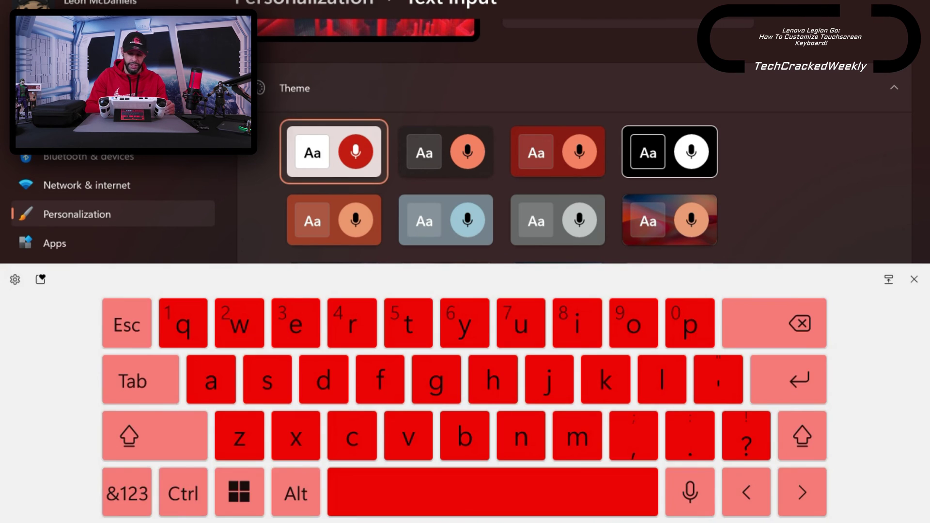
{"action": "left_click", "coordinate": [446, 151]}
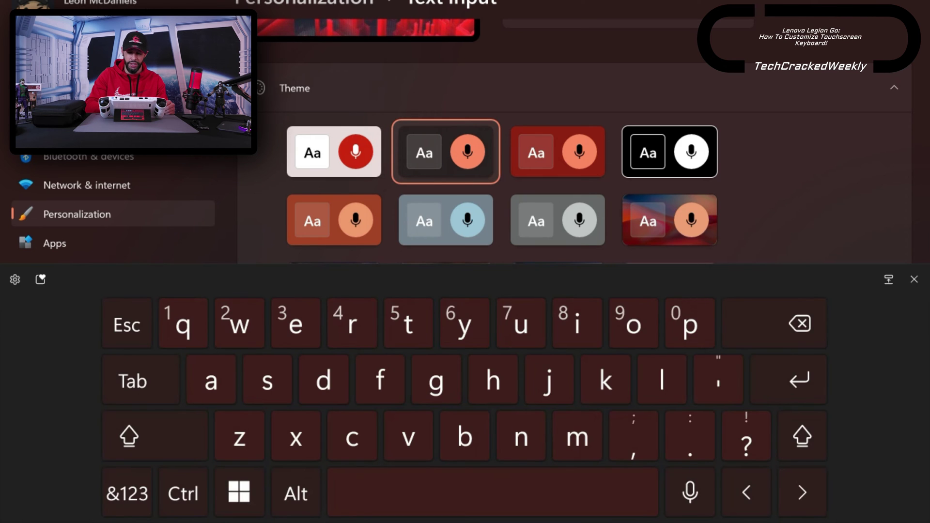
{"action": "left_click", "coordinate": [558, 151]}
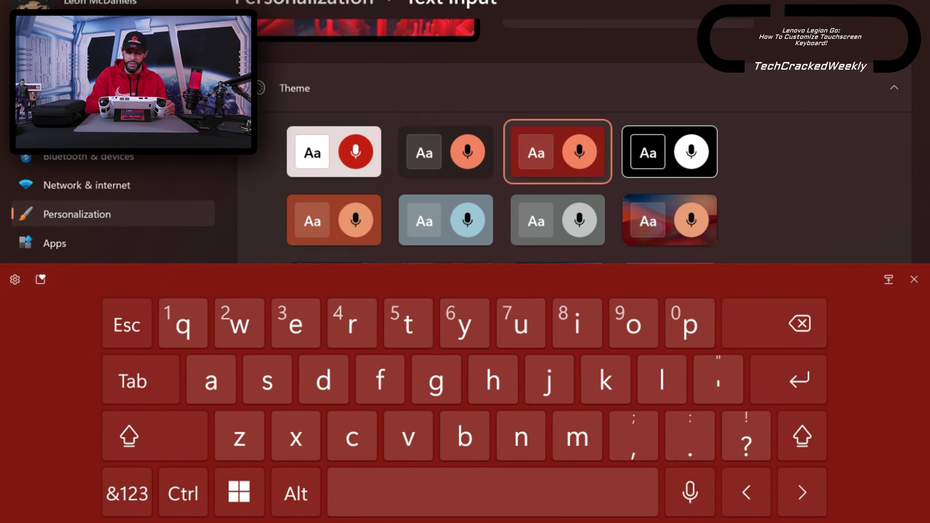
{"action": "left_click", "coordinate": [669, 151]}
{"action": "left_click", "coordinate": [334, 219]}
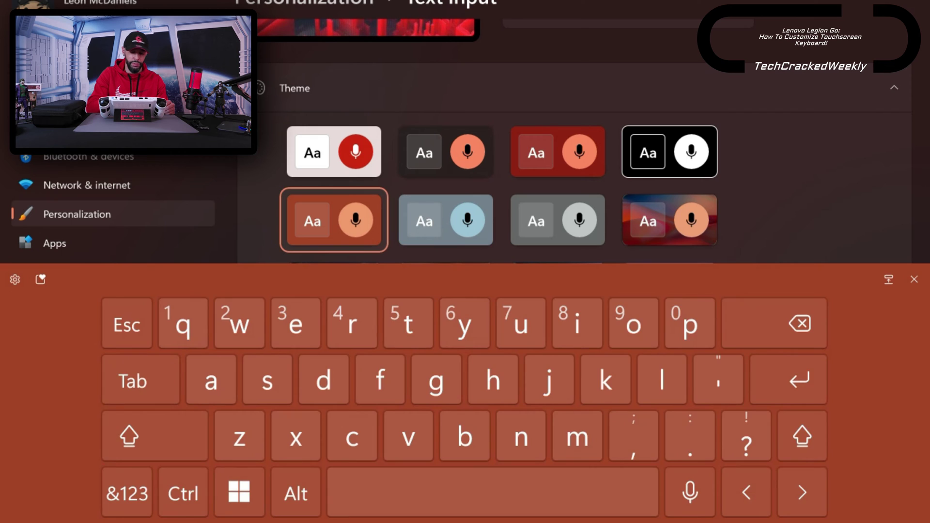
{"action": "left_click", "coordinate": [446, 220]}
{"action": "left_click", "coordinate": [558, 220]}
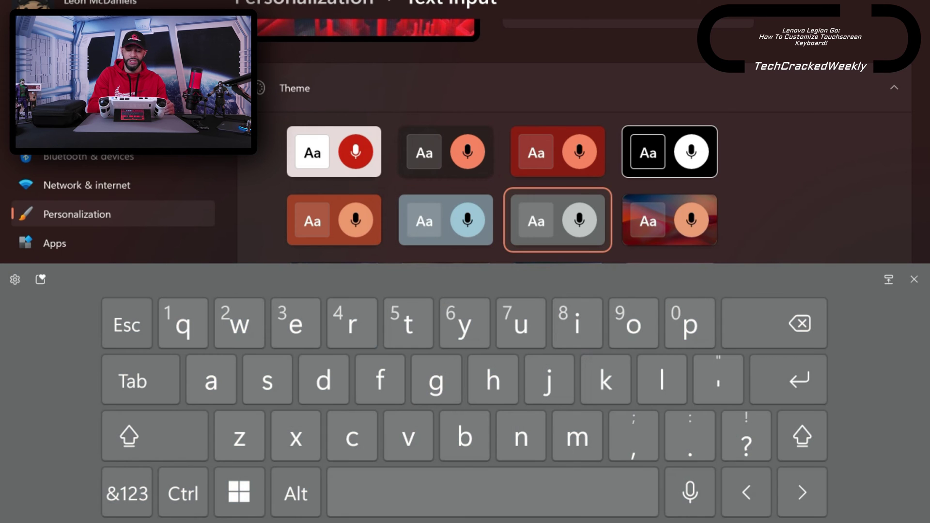
{"action": "left_click", "coordinate": [670, 220]}
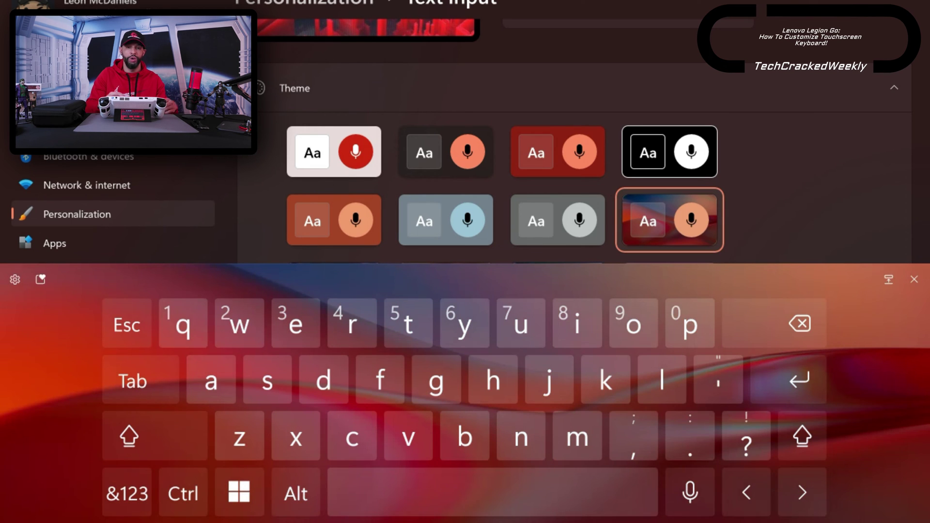
Try the remaining built-in keyboard themes in the third and fourth rows, finishing with the blue-green gradient
{"action": "scroll", "coordinate": [501, 145], "scroll_direction": "down", "scroll_amount": 2}
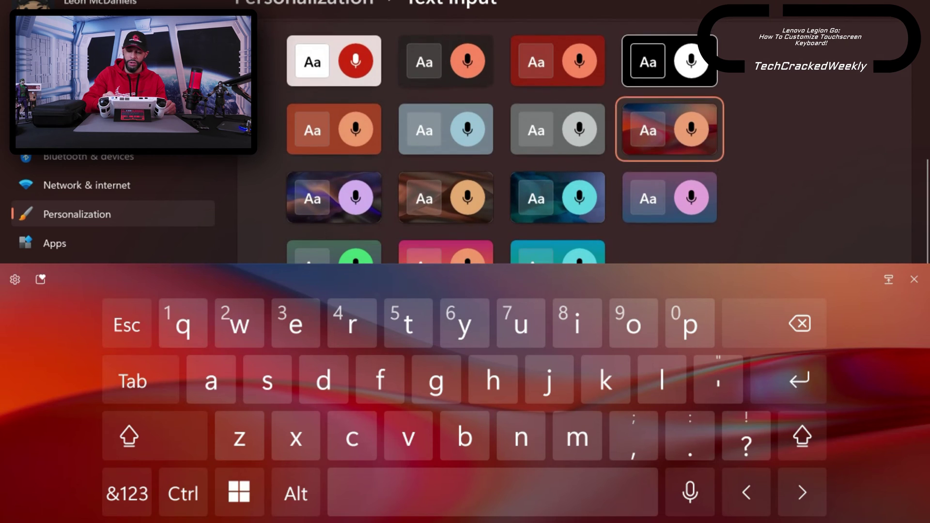
{"action": "left_click", "coordinate": [334, 193]}
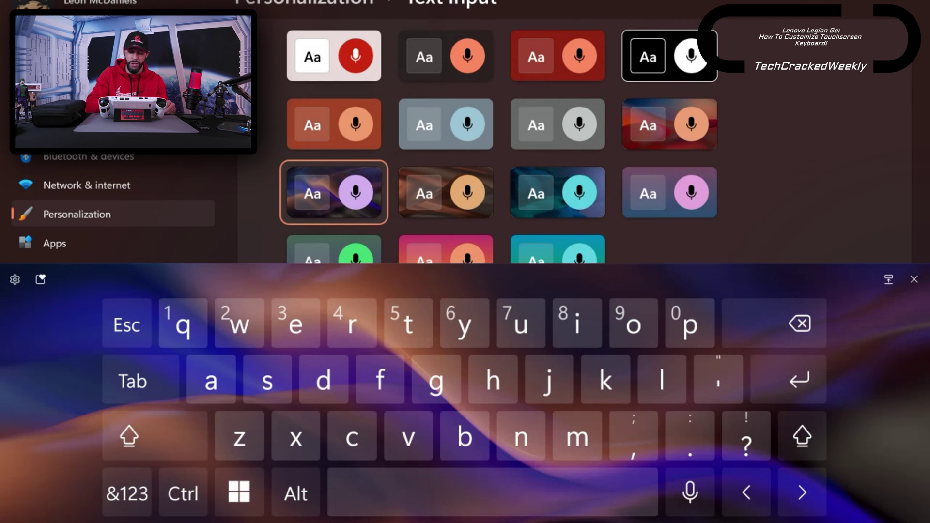
{"action": "left_click", "coordinate": [446, 193]}
{"action": "left_click", "coordinate": [557, 192]}
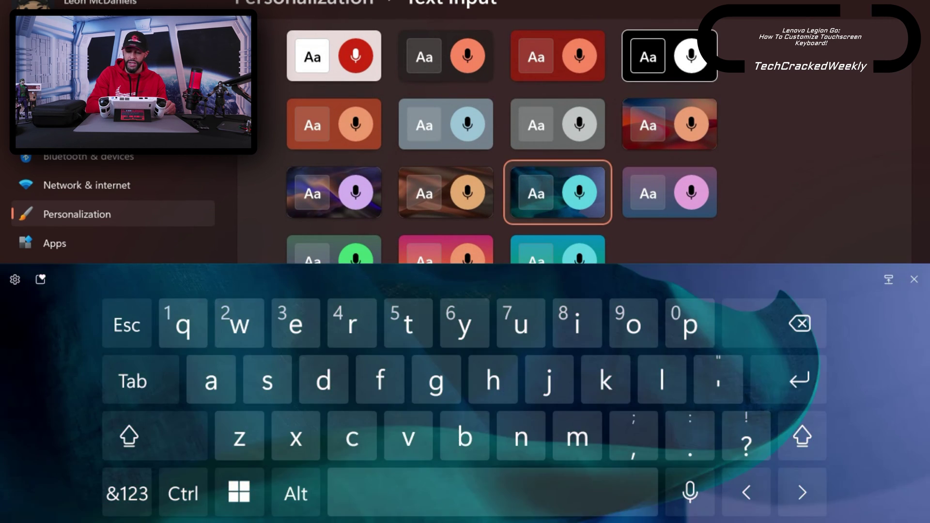
{"action": "left_click", "coordinate": [670, 192]}
{"action": "scroll", "coordinate": [502, 146], "scroll_direction": "down", "scroll_amount": 2}
{"action": "left_click", "coordinate": [334, 150]}
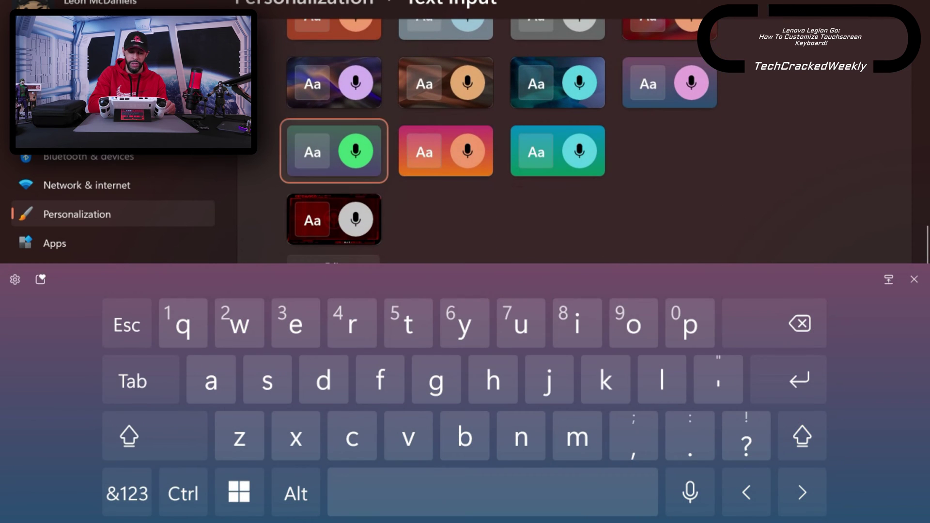
{"action": "left_click", "coordinate": [446, 150]}
{"action": "left_click", "coordinate": [557, 151]}
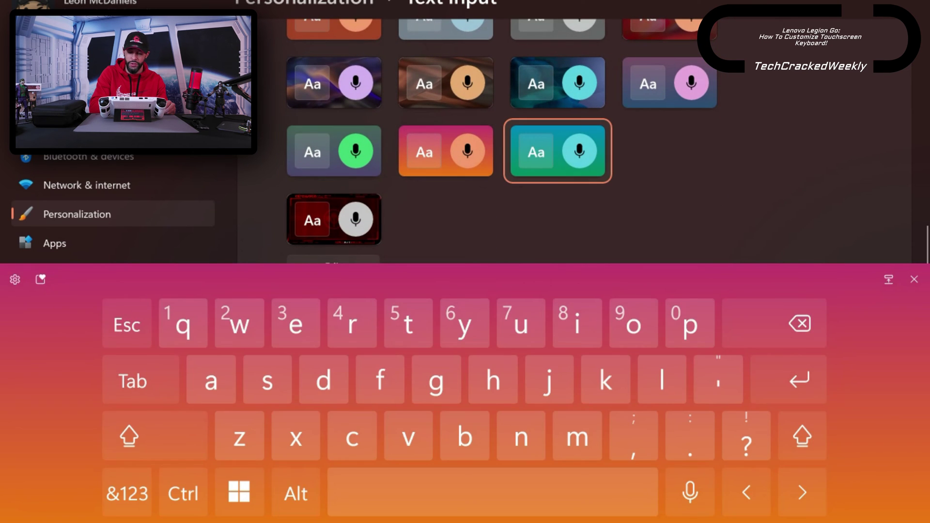
Select the custom red theme below the built-in ones, edit it, and expand its background picture options
{"action": "scroll", "coordinate": [501, 145], "scroll_direction": "down", "scroll_amount": 1}
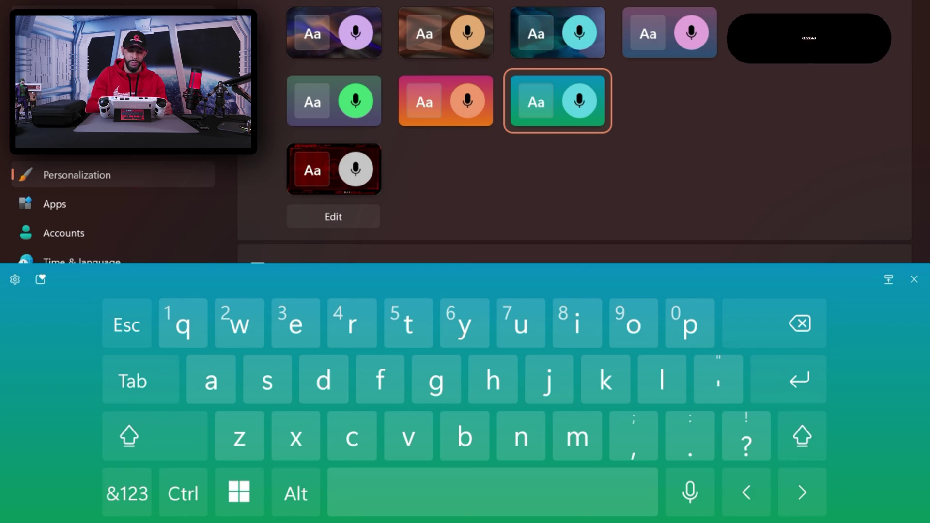
{"action": "left_click", "coordinate": [333, 169]}
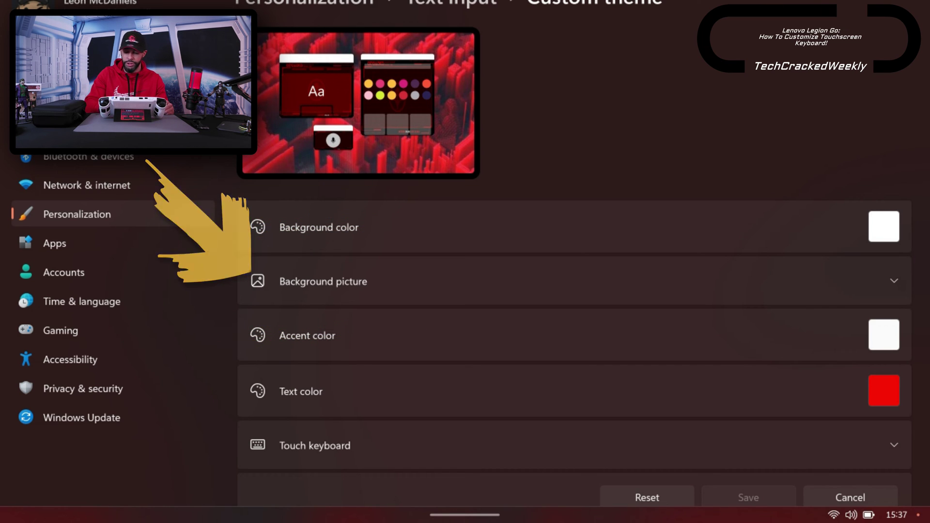
{"action": "left_click", "coordinate": [893, 281]}
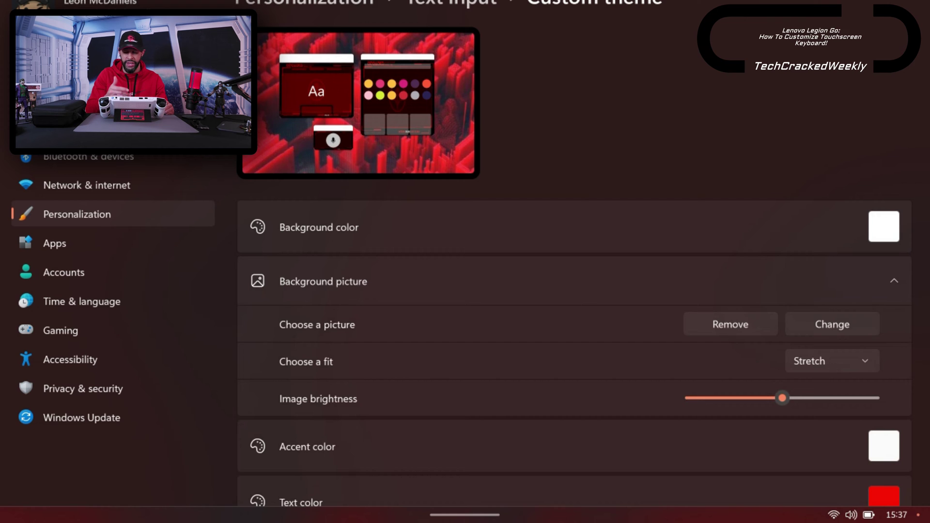
With the touch keyboard shown, remove the custom theme's background picture and save the theme
{"action": "left_click_drag", "start_coordinate": [464, 514], "coordinate": [465, 489]}
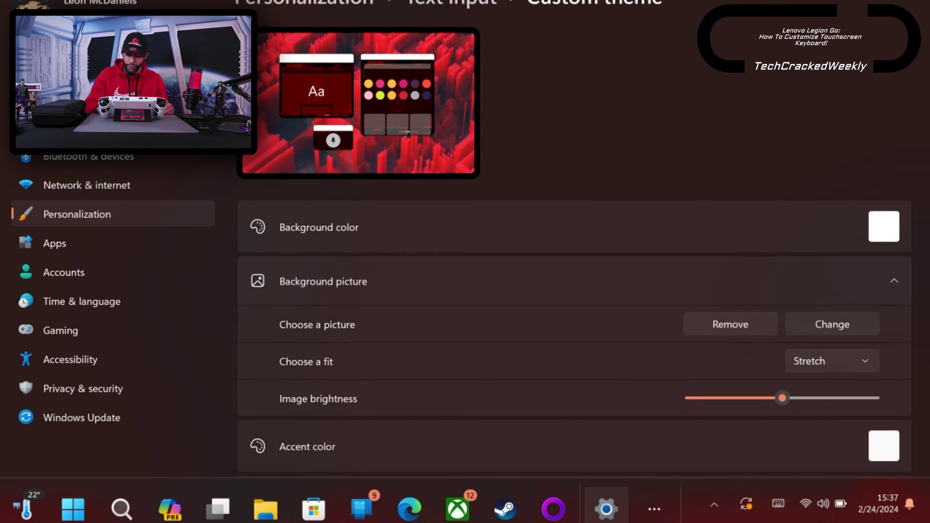
{"action": "left_click", "coordinate": [778, 500]}
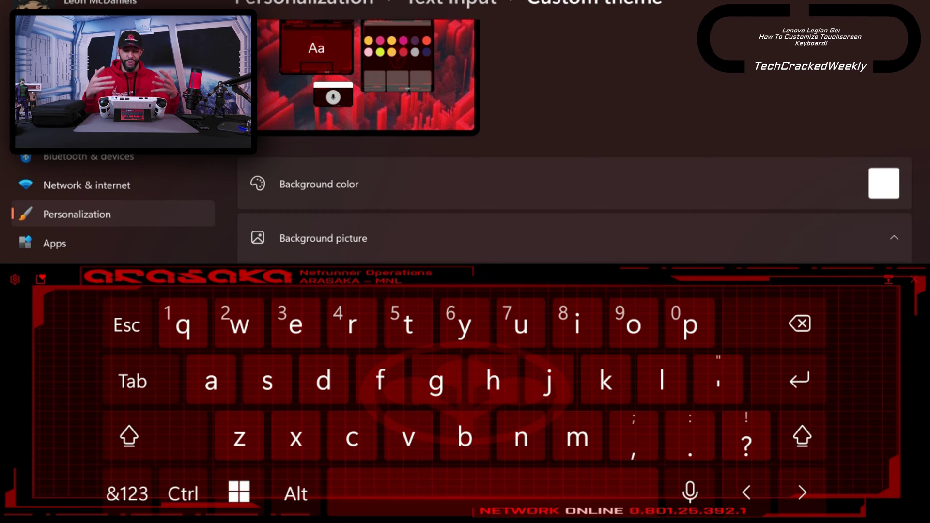
{"action": "scroll", "coordinate": [487, 145], "scroll_direction": "down", "scroll_amount": 3}
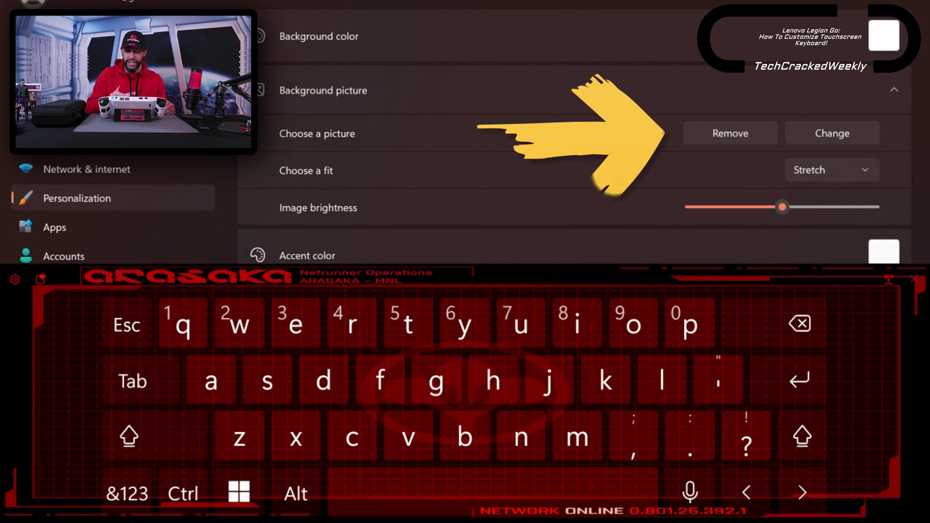
{"action": "left_click", "coordinate": [730, 133]}
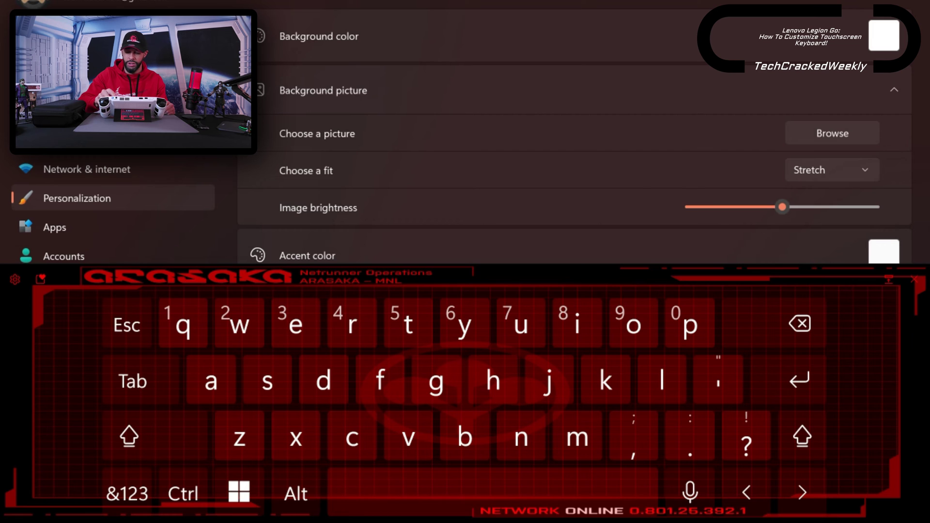
{"action": "scroll", "coordinate": [574, 131], "scroll_direction": "down", "scroll_amount": 4}
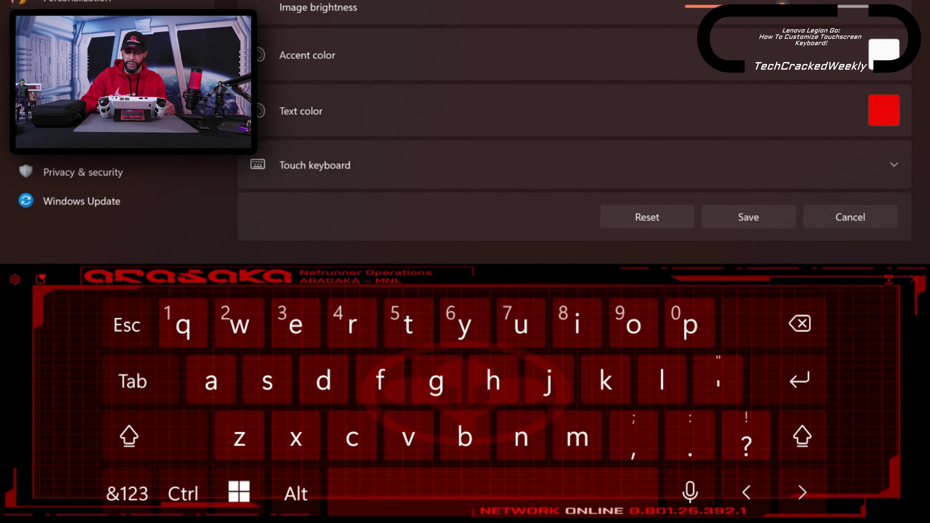
{"action": "left_click", "coordinate": [748, 217]}
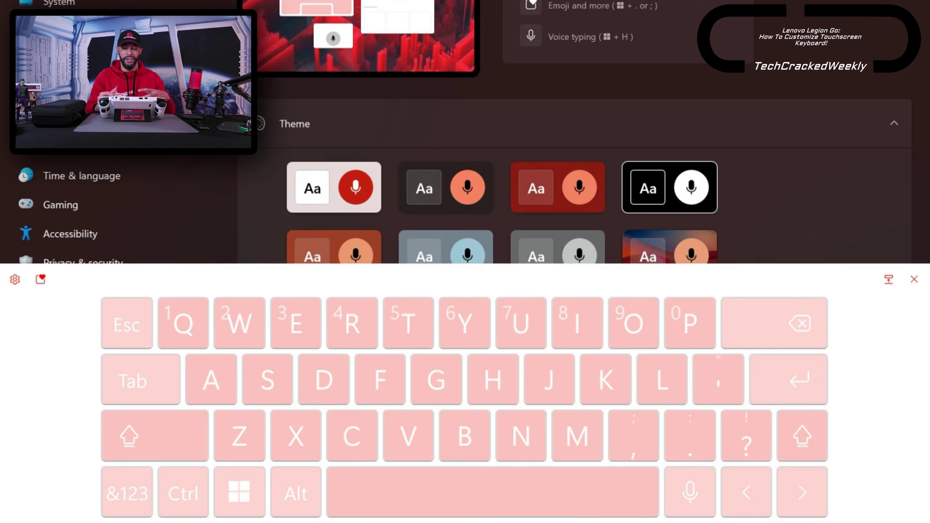
Reopen the custom theme for editing and expand its background picture options
{"action": "scroll", "coordinate": [574, 131], "scroll_direction": "down", "scroll_amount": 6}
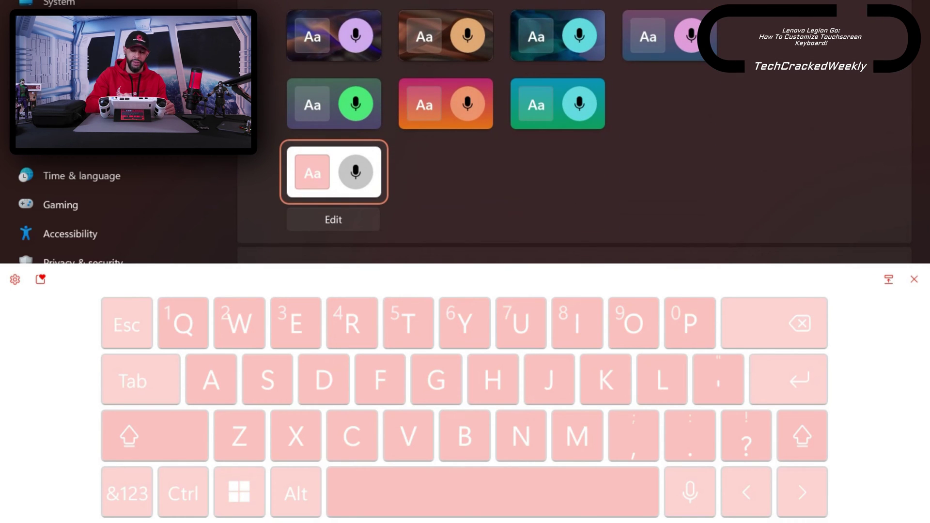
{"action": "left_click", "coordinate": [333, 219]}
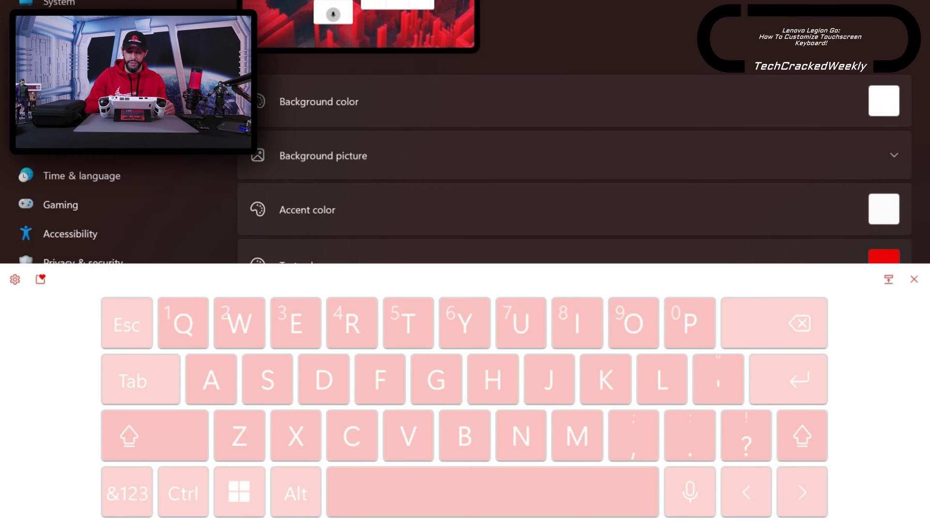
{"action": "scroll", "coordinate": [574, 155], "scroll_direction": "down", "scroll_amount": 1}
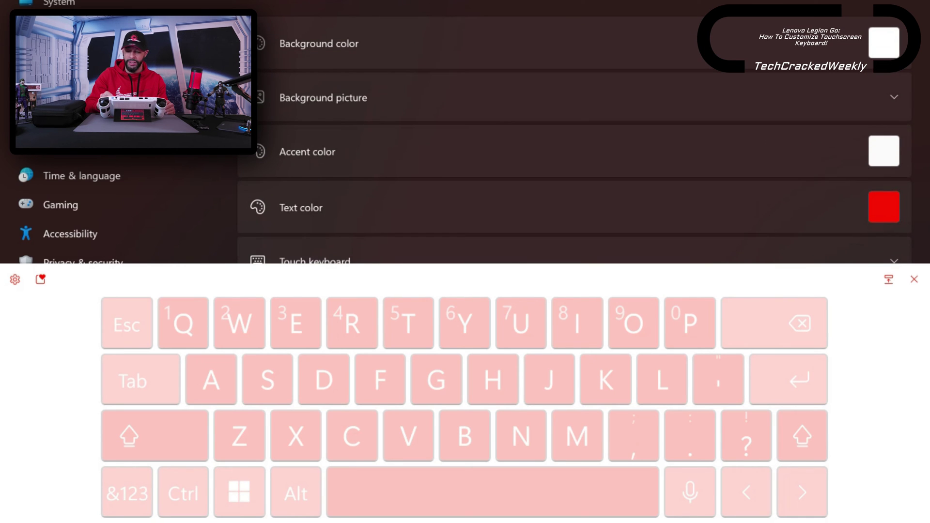
{"action": "left_click", "coordinate": [574, 97]}
{"action": "scroll", "coordinate": [581, 131], "scroll_direction": "down", "scroll_amount": 1}
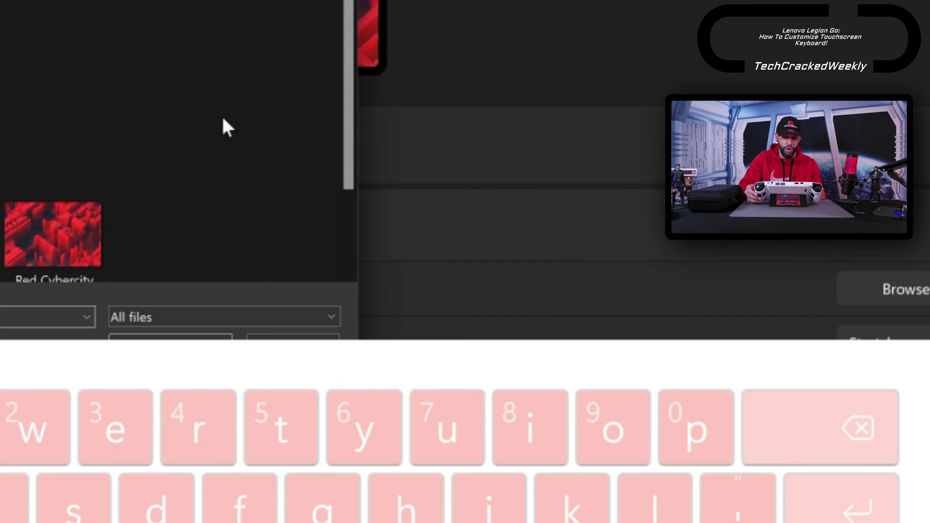
Show the image files as extra large icons and choose a7feesms1cu81 as the custom theme's background picture
{"action": "right_click", "coordinate": [223, 119]}
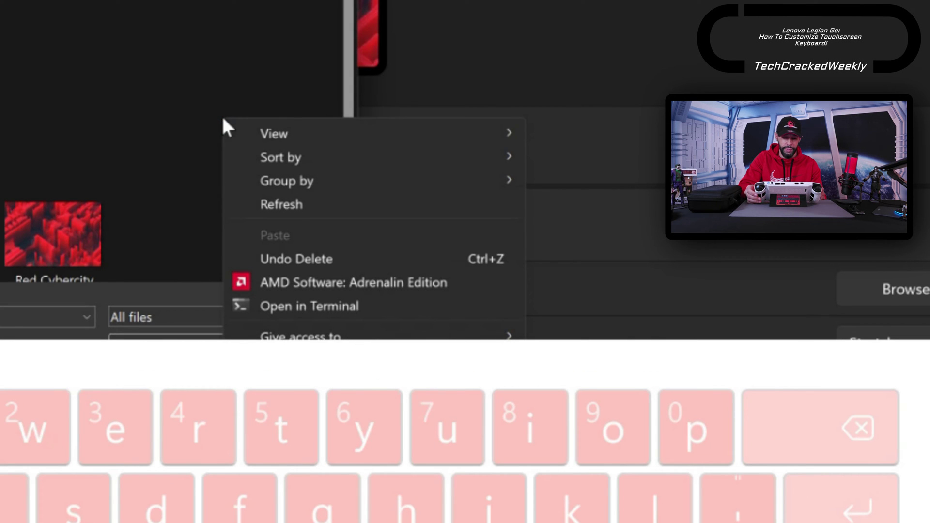
{"action": "mouse_move", "coordinate": [263, 131]}
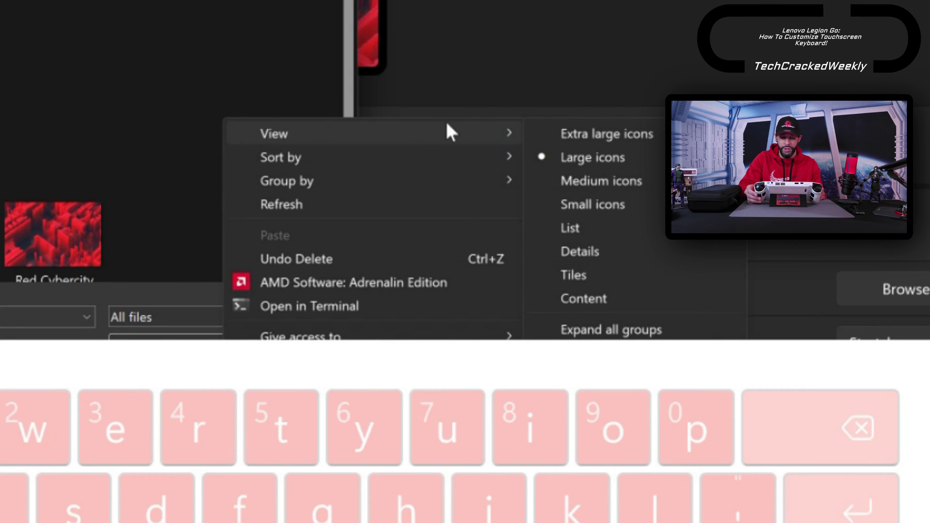
{"action": "left_click", "coordinate": [573, 136]}
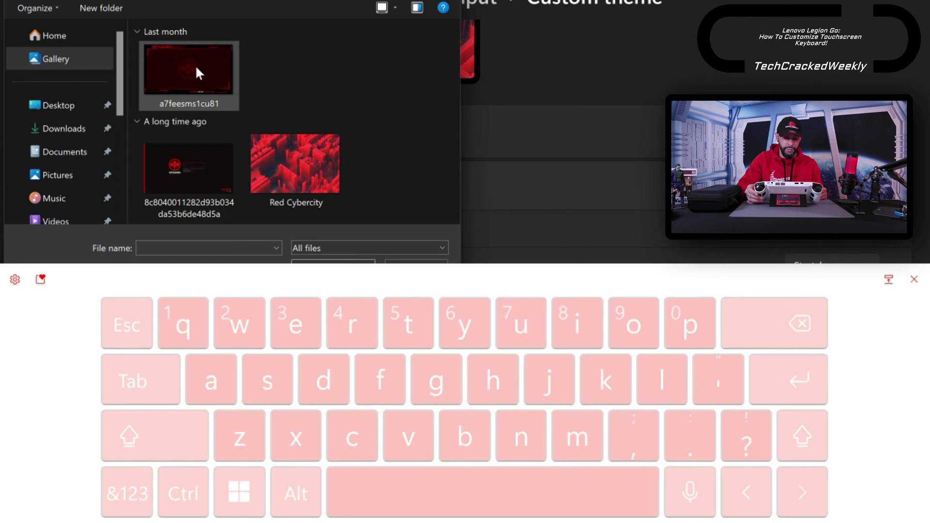
{"action": "double_click", "coordinate": [197, 66]}
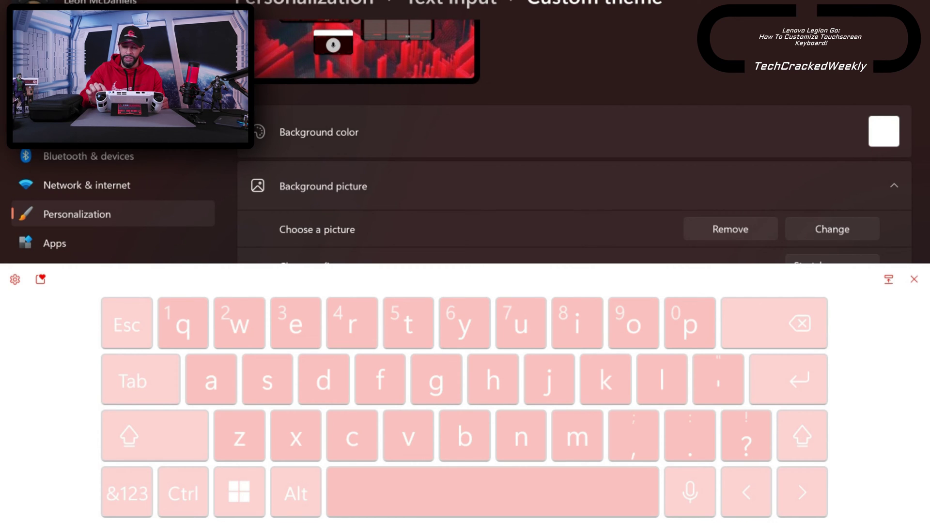
Save the custom theme with its newly chosen background picture
{"action": "scroll", "coordinate": [574, 131], "scroll_direction": "down", "scroll_amount": 7}
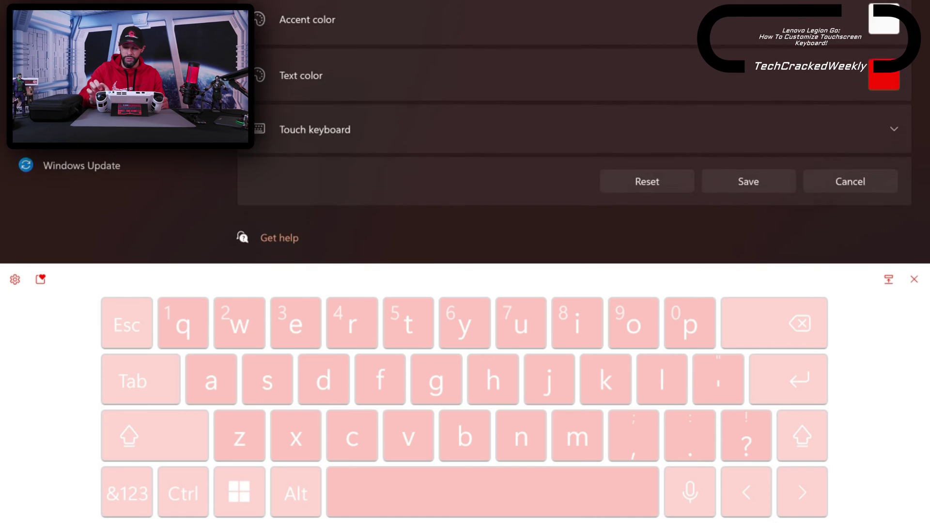
{"action": "left_click", "coordinate": [849, 191]}
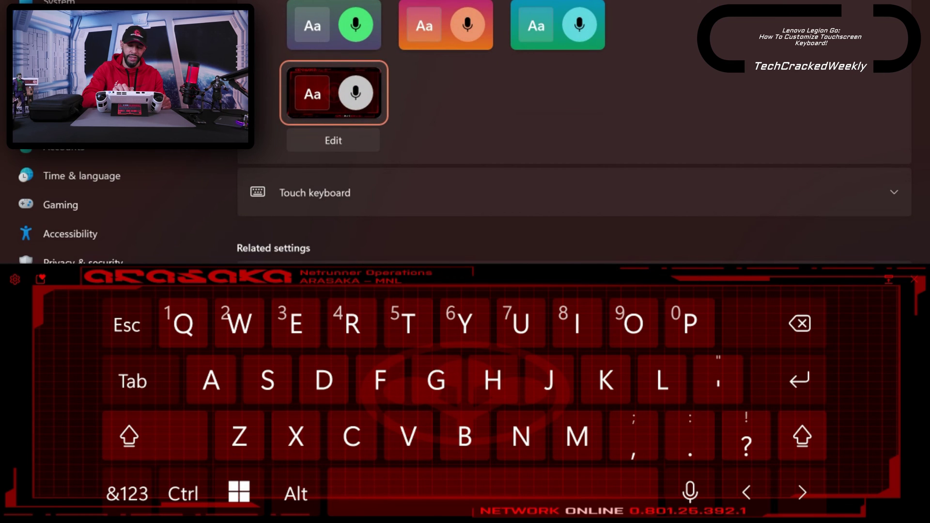
Reopen the custom theme for editing and examine its background picture options, including fit and image brightness
{"action": "left_click", "coordinate": [333, 140]}
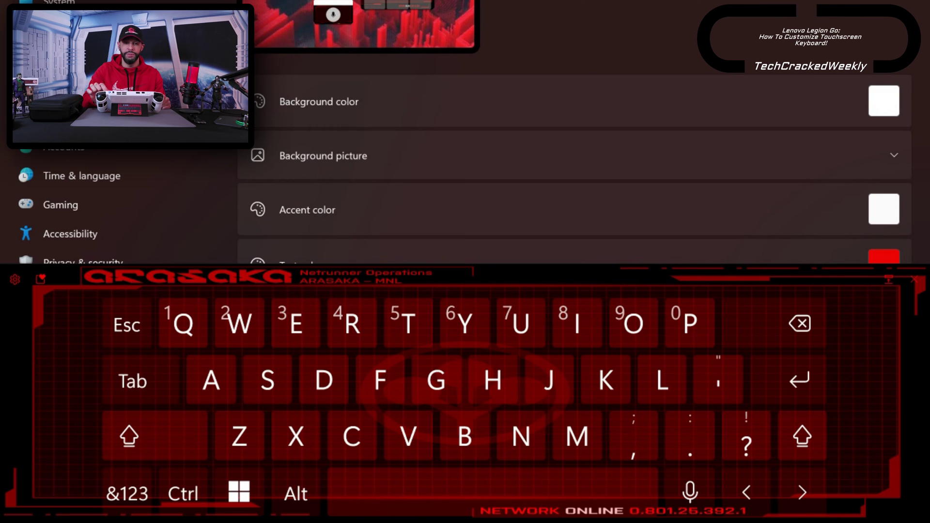
{"action": "left_click", "coordinate": [894, 155]}
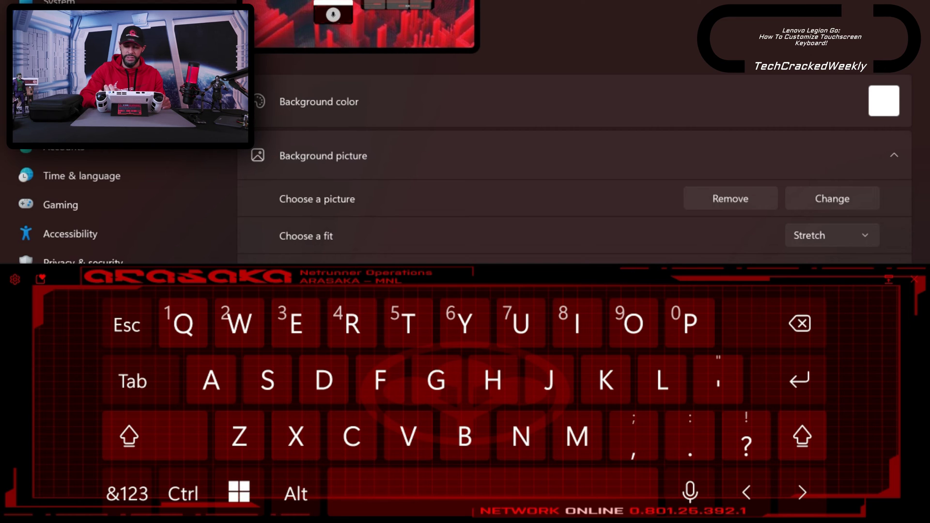
{"action": "scroll", "coordinate": [574, 145], "scroll_direction": "down", "scroll_amount": 2}
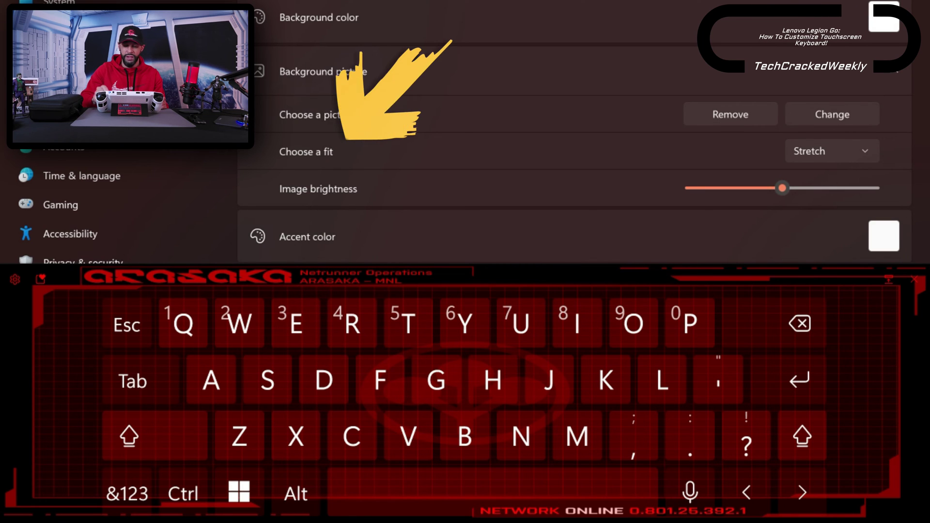
{"action": "left_click", "coordinate": [702, 335]}
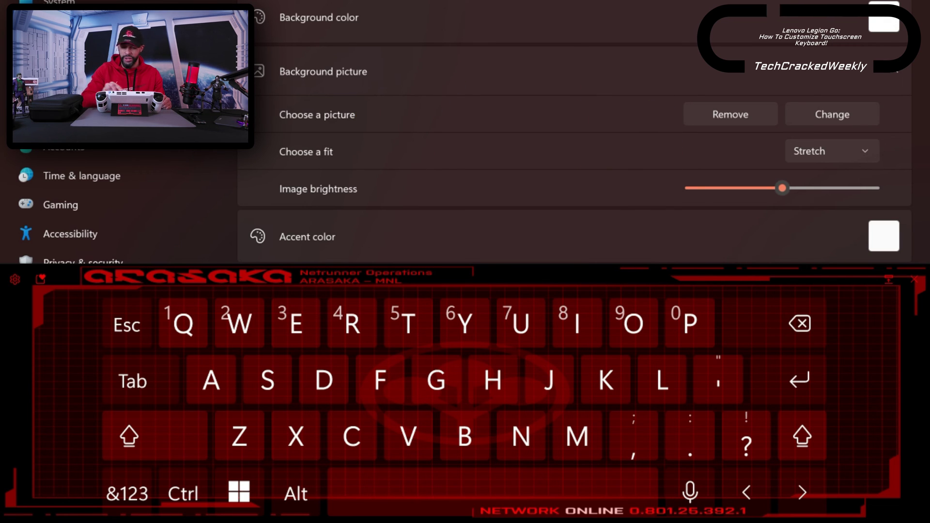
{"action": "left_click", "coordinate": [894, 72]}
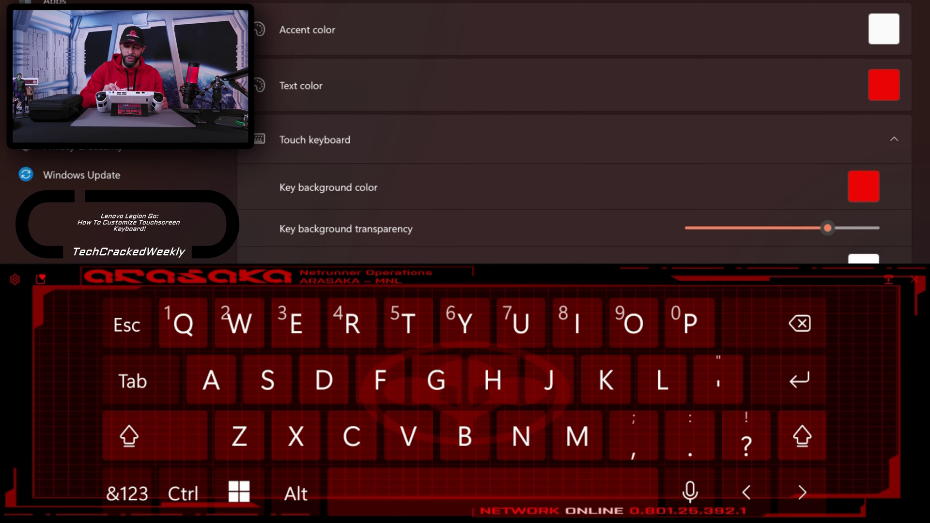
Set the custom theme's key background color to a violet-blue and save the theme
{"action": "scroll", "coordinate": [581, 131], "scroll_direction": "down", "scroll_amount": 3}
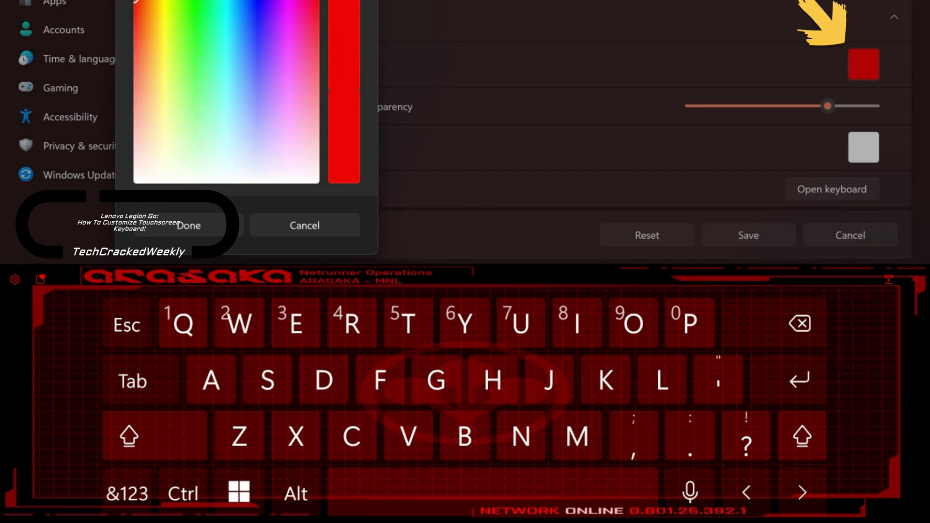
{"action": "left_click", "coordinate": [266, 12]}
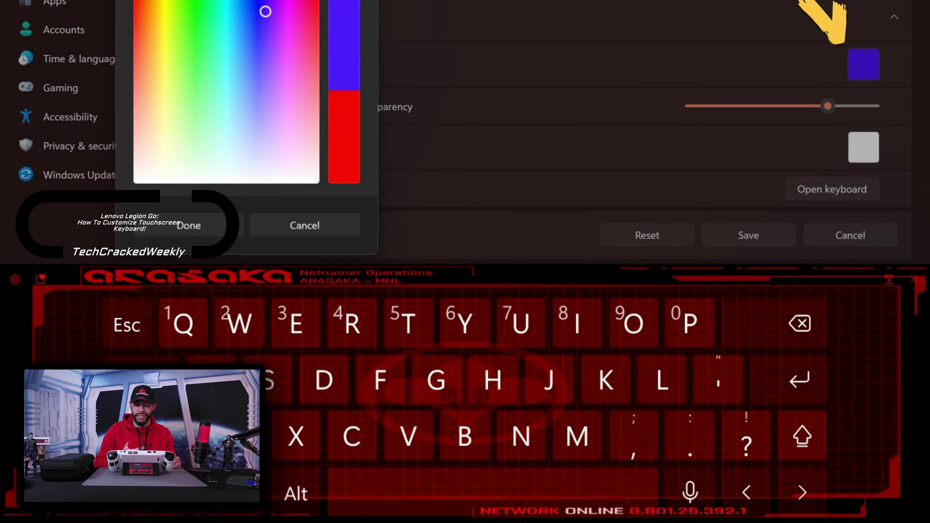
{"action": "left_click", "coordinate": [189, 225]}
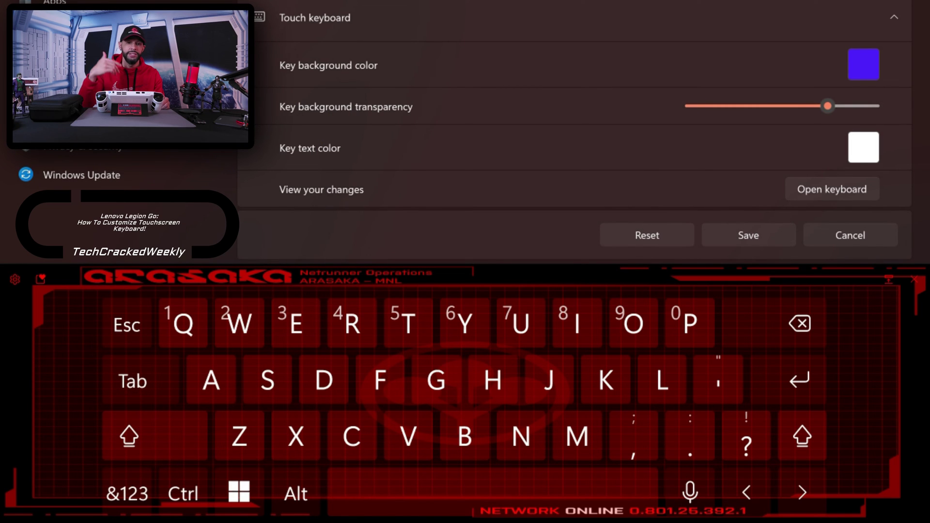
{"action": "left_click", "coordinate": [747, 235]}
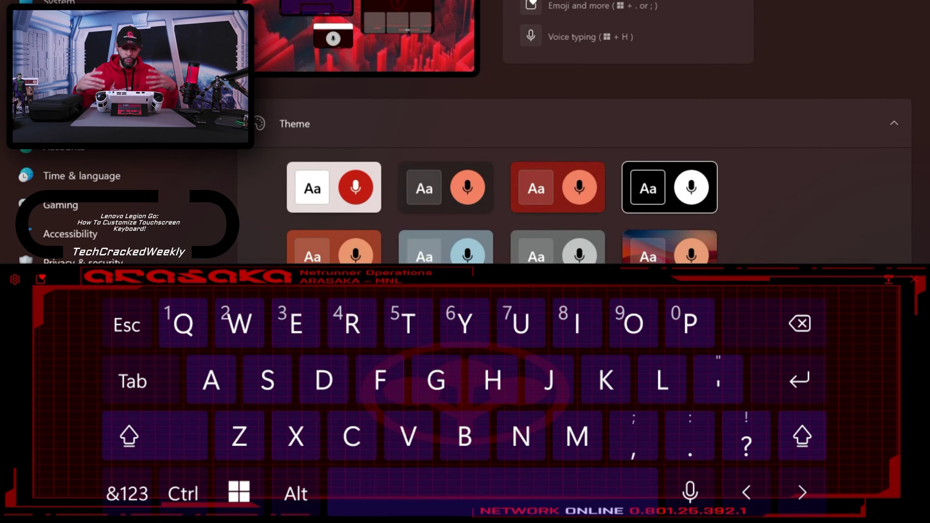
Edit the custom theme again, set the touch keyboard's key background color back to red, and save the theme
{"action": "scroll", "coordinate": [574, 146], "scroll_direction": "down", "scroll_amount": 6}
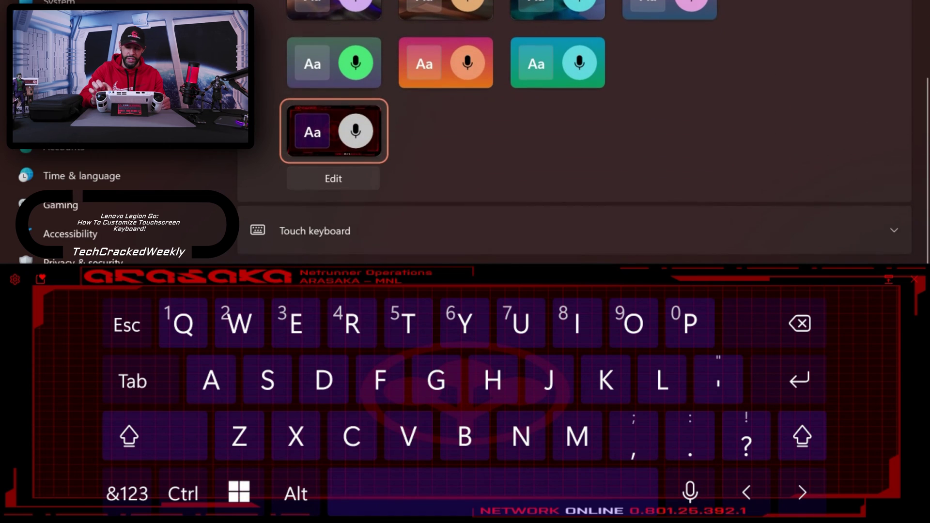
{"action": "left_click", "coordinate": [333, 175]}
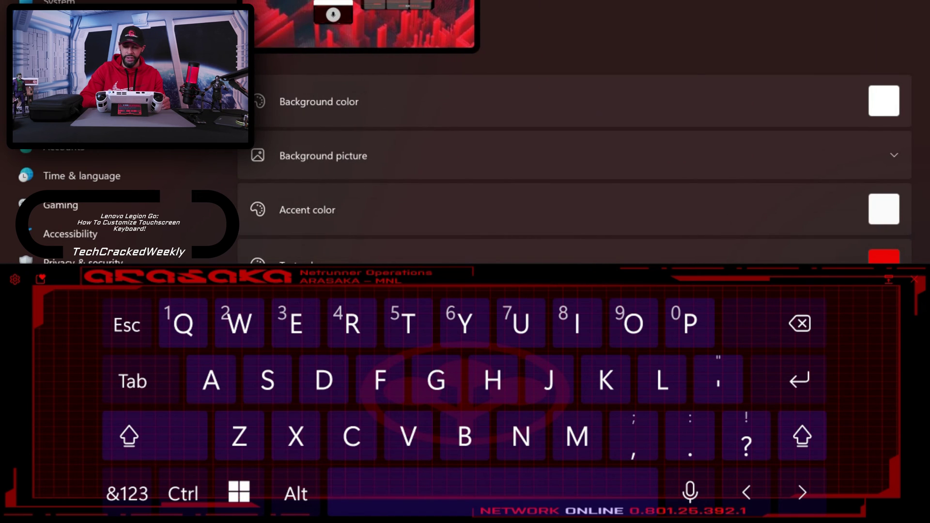
{"action": "scroll", "coordinate": [574, 146], "scroll_direction": "down", "scroll_amount": 4}
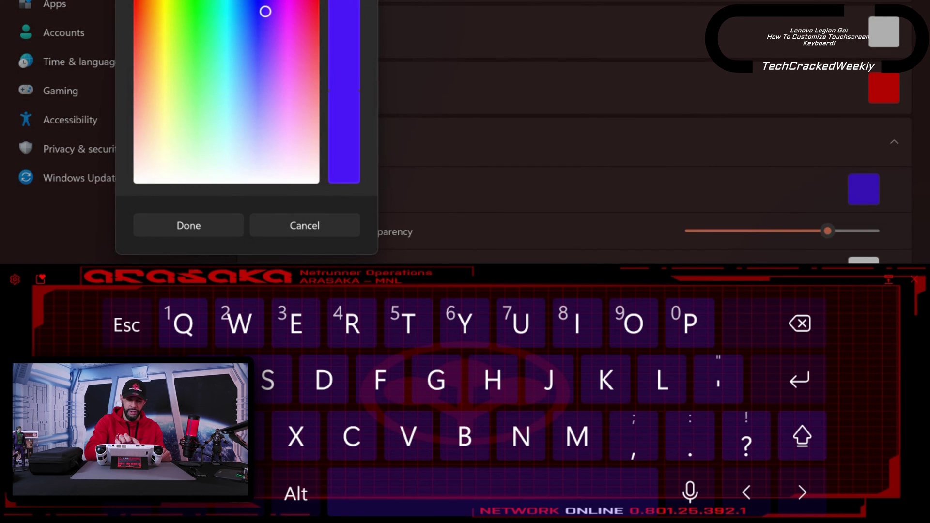
{"action": "left_click_drag", "start_coordinate": [265, 11], "coordinate": [135, 3]}
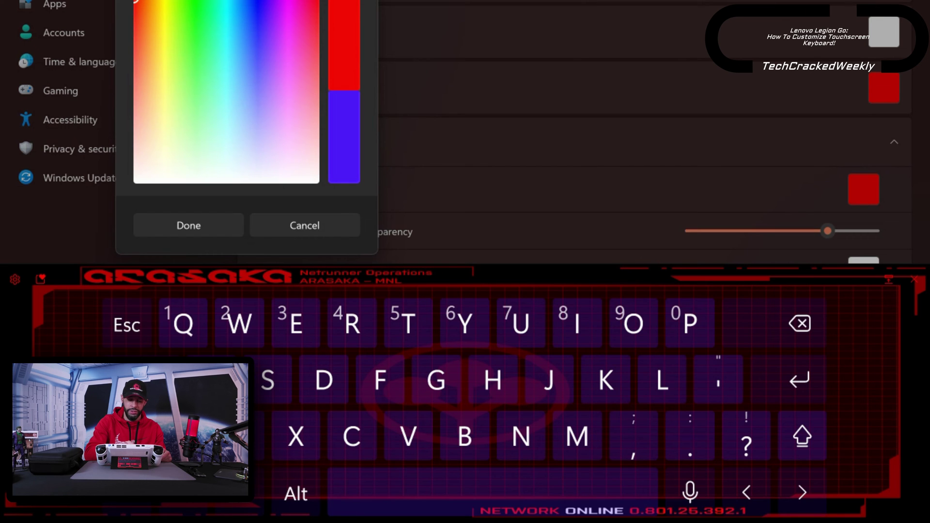
{"action": "scroll", "coordinate": [226, 92], "scroll_direction": "down", "scroll_amount": 2}
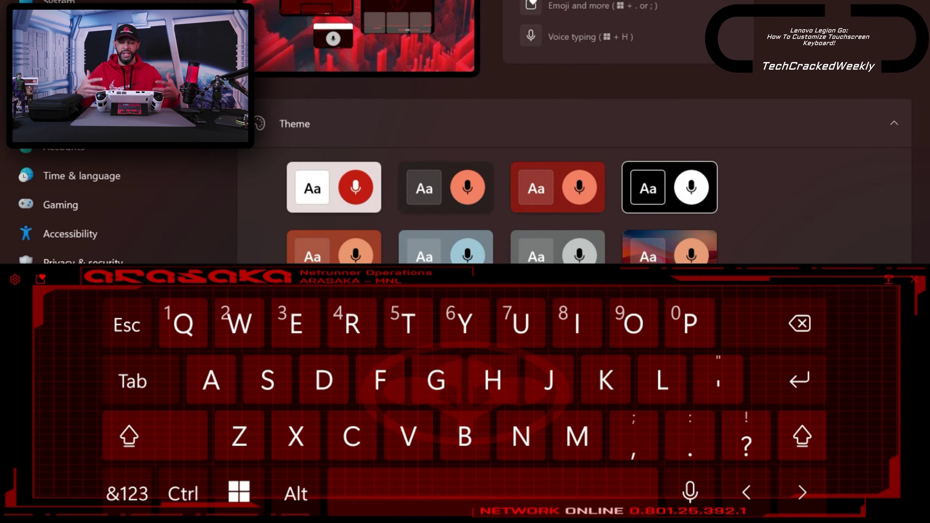
Edit the custom theme, reduce the key background transparency to the middle of its range, and save the theme
{"action": "scroll", "coordinate": [574, 131], "scroll_direction": "down", "scroll_amount": 5}
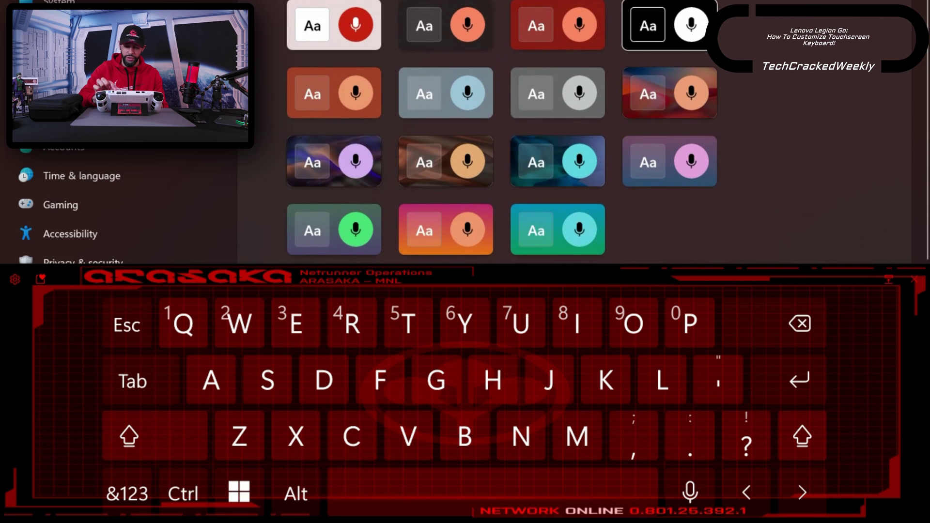
{"action": "scroll", "coordinate": [574, 130], "scroll_direction": "down", "scroll_amount": 4}
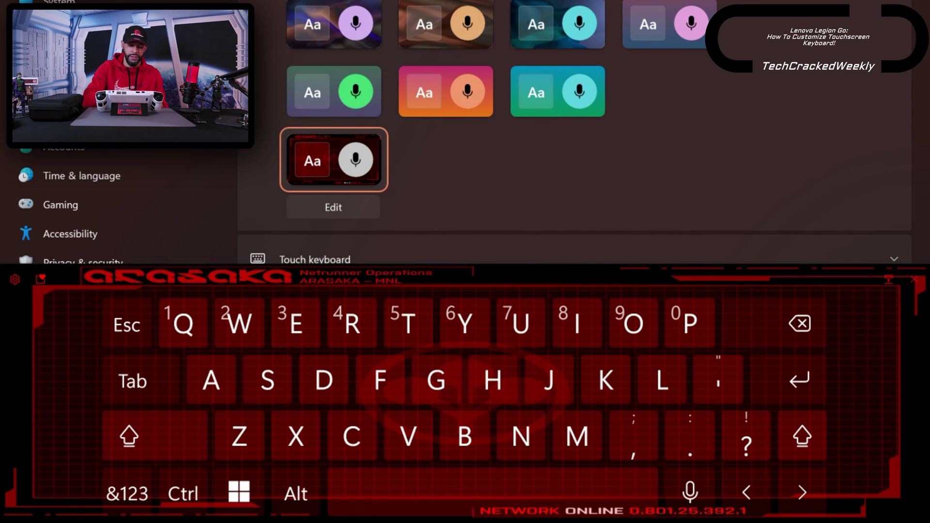
{"action": "left_click", "coordinate": [333, 207]}
{"action": "scroll", "coordinate": [574, 131], "scroll_direction": "down", "scroll_amount": 4}
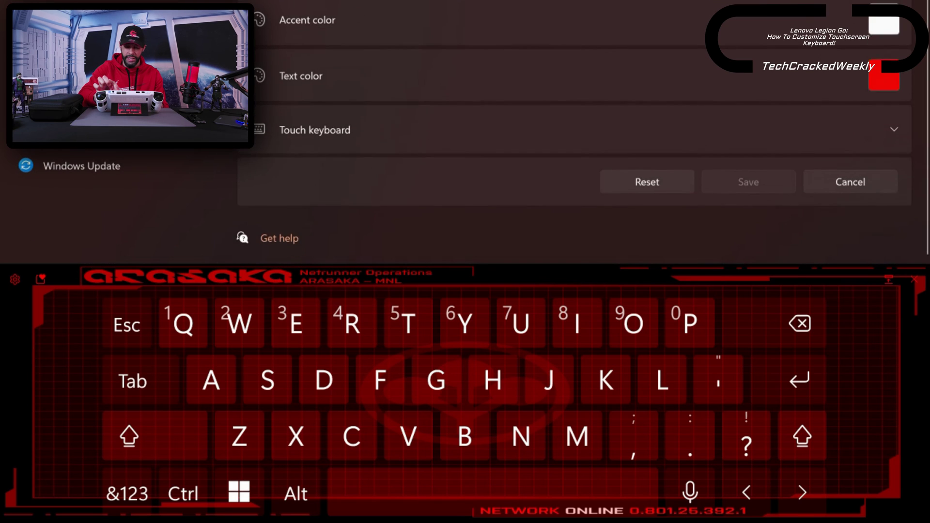
{"action": "left_click", "coordinate": [574, 139]}
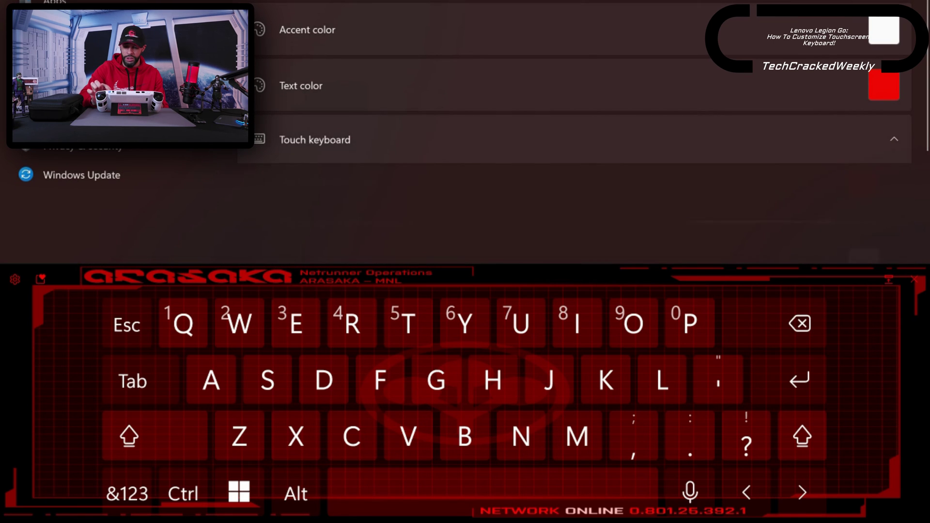
{"action": "scroll", "coordinate": [573, 130], "scroll_direction": "down", "scroll_amount": 3}
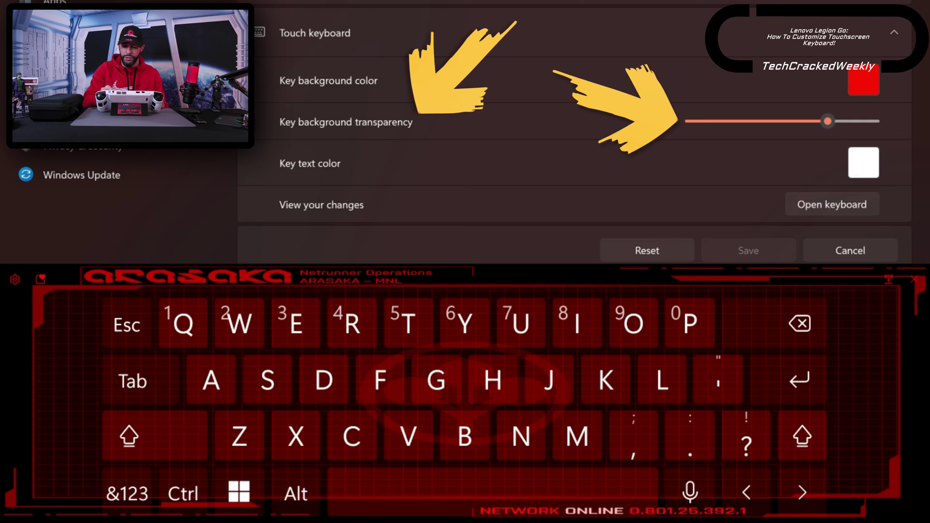
{"action": "left_click_drag", "start_coordinate": [794, 121], "coordinate": [781, 121]}
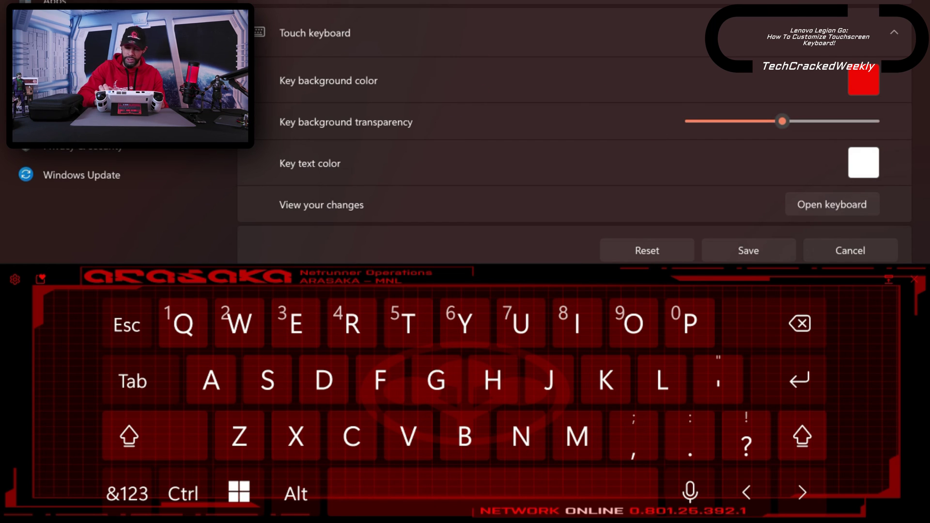
{"action": "left_click", "coordinate": [748, 249]}
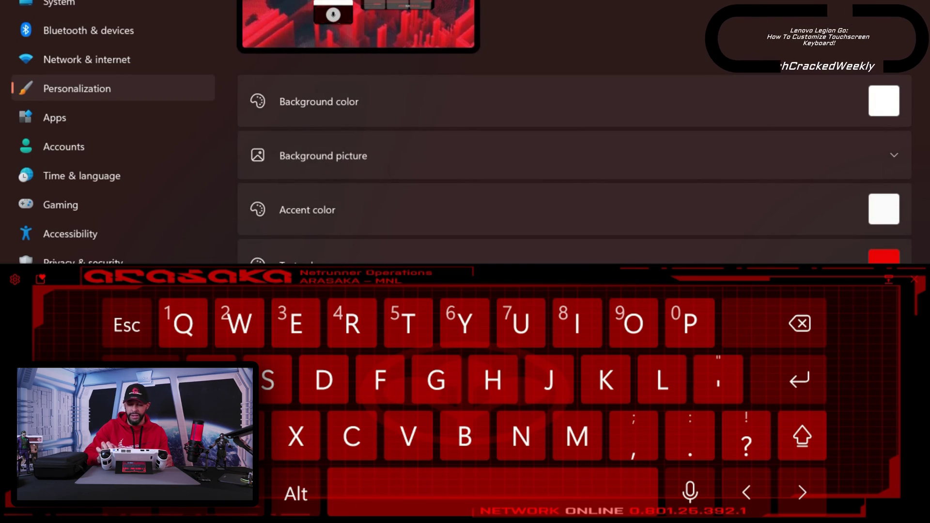
Set the custom theme's key text color to yellow in the touch keyboard options and save the theme
{"action": "scroll", "coordinate": [573, 145], "scroll_direction": "down", "scroll_amount": 2}
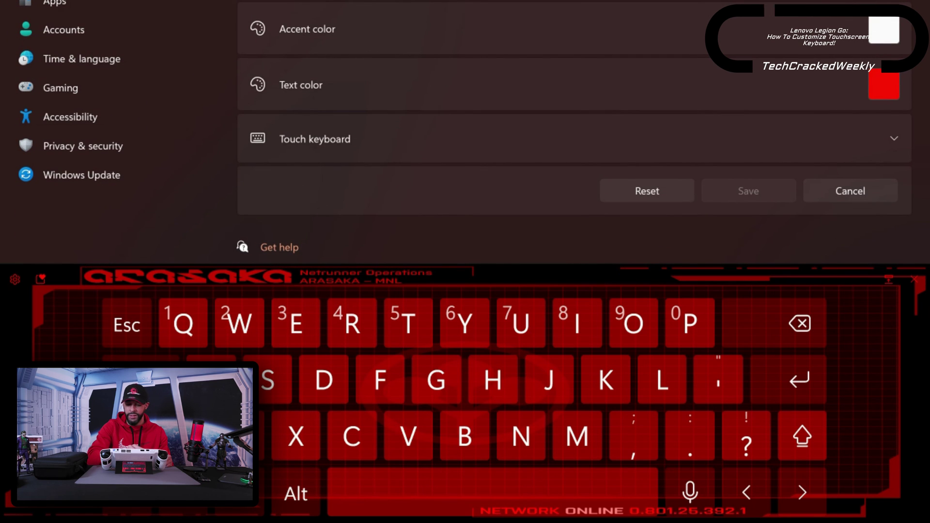
{"action": "left_click", "coordinate": [573, 138]}
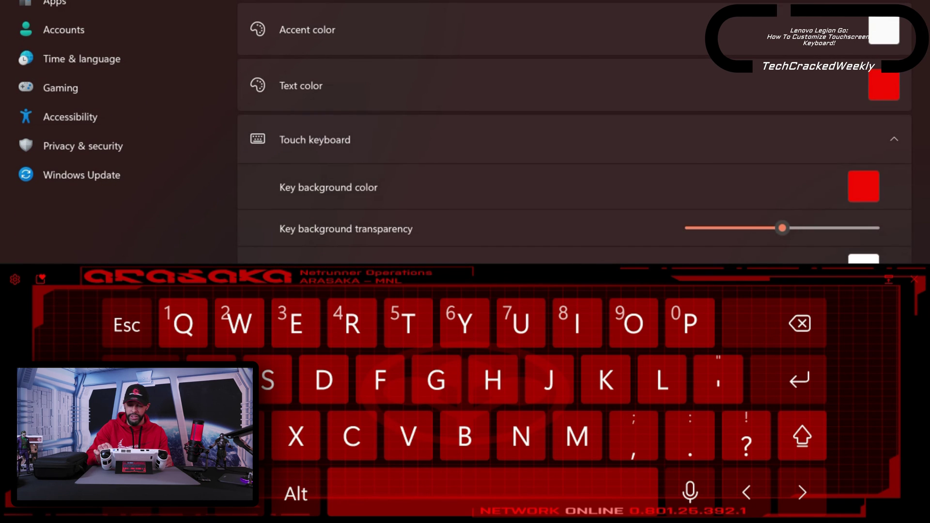
{"action": "scroll", "coordinate": [574, 145], "scroll_direction": "down", "scroll_amount": 3}
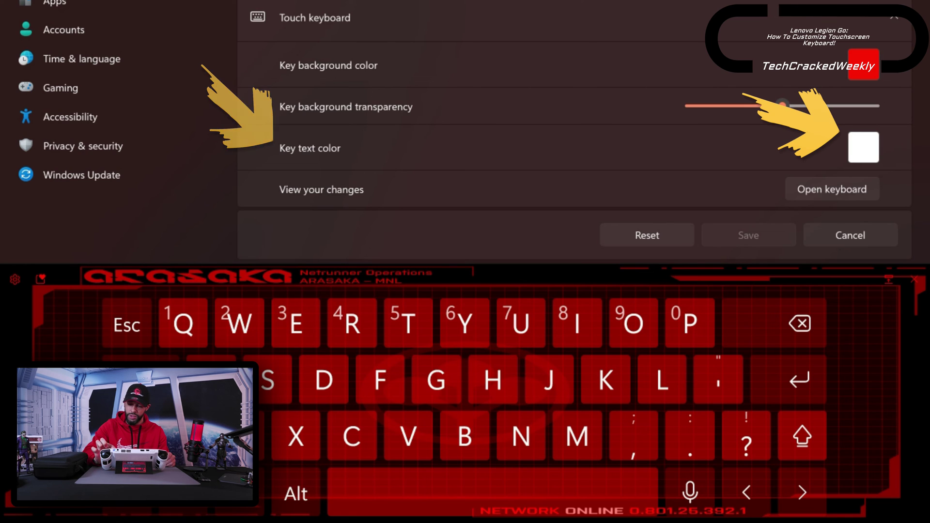
{"action": "left_click", "coordinate": [863, 147]}
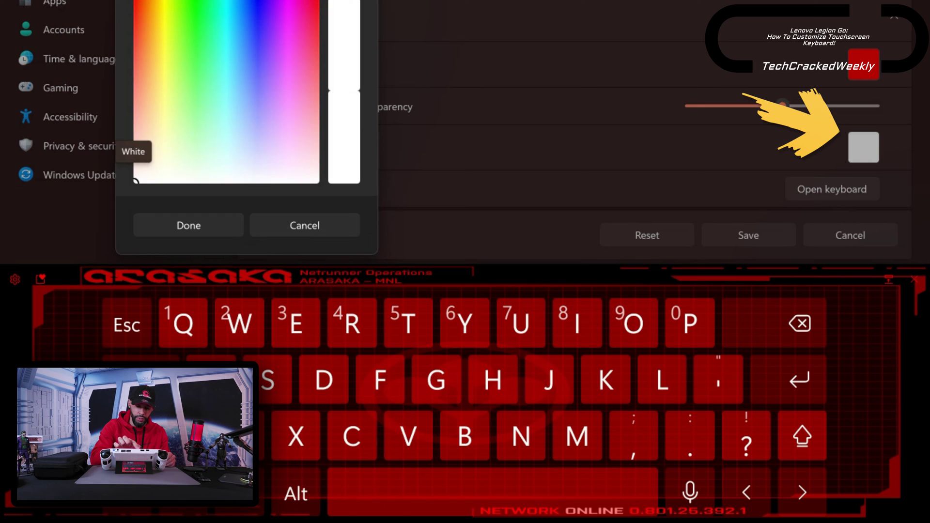
{"action": "left_click", "coordinate": [158, 37]}
{"action": "left_click_drag", "start_coordinate": [158, 37], "coordinate": [157, 78]}
{"action": "left_click_drag", "start_coordinate": [159, 78], "coordinate": [162, 53]}
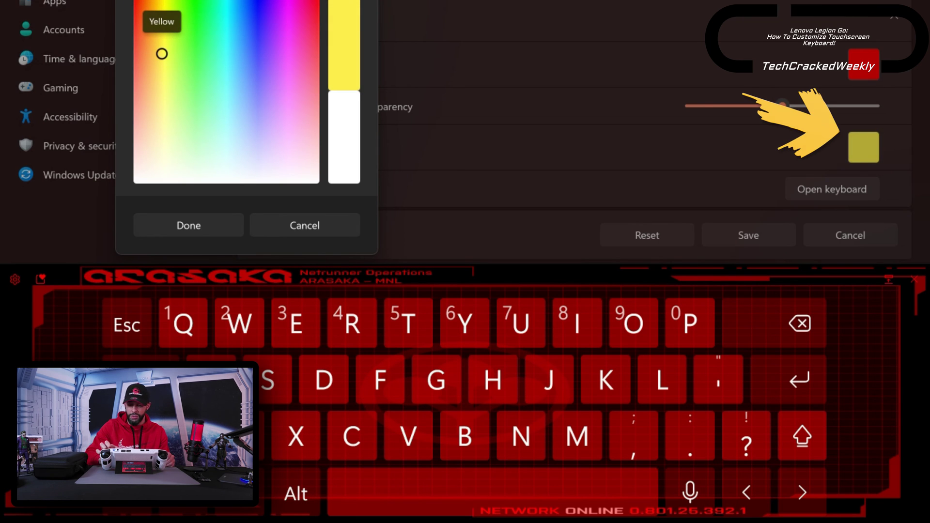
{"action": "left_click", "coordinate": [188, 225]}
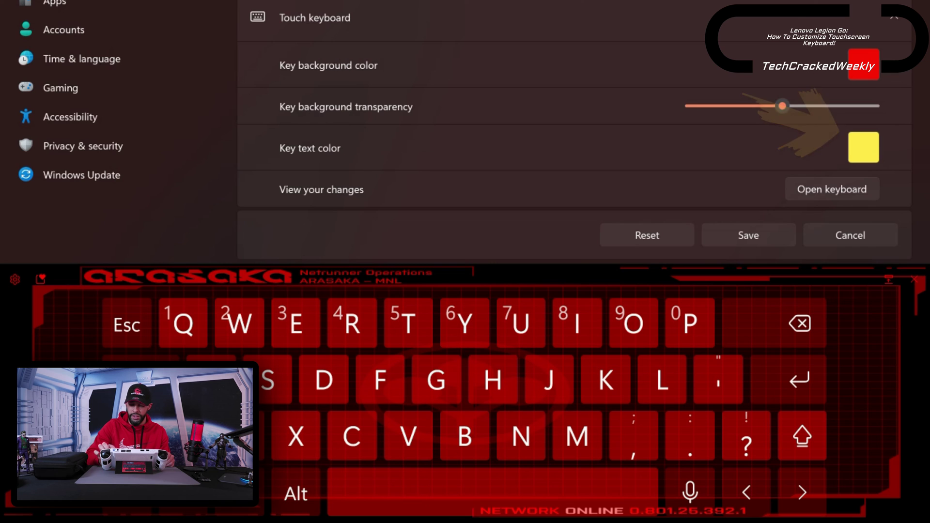
{"action": "left_click", "coordinate": [747, 234]}
{"action": "left_click", "coordinate": [748, 235]}
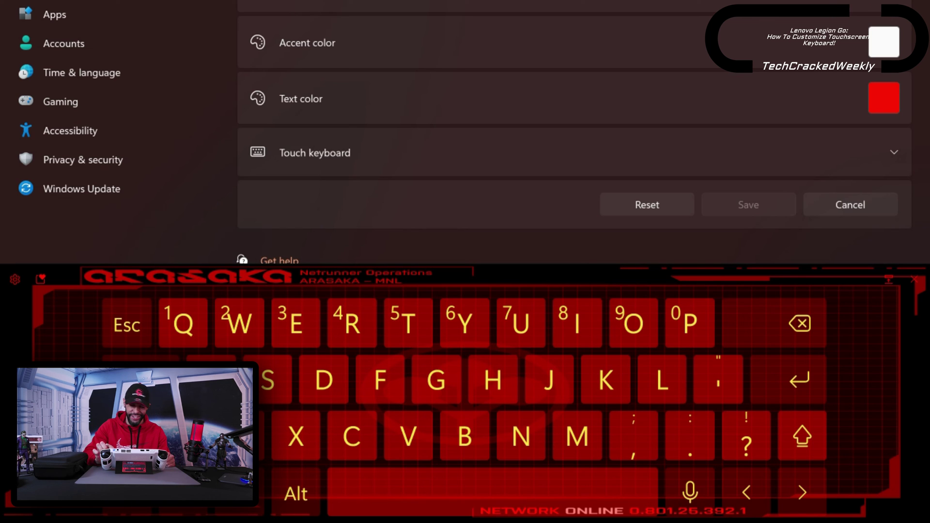
Set the custom theme's key text color back to white and open the touch keyboard to view the changes
{"action": "key", "text": "Return"}
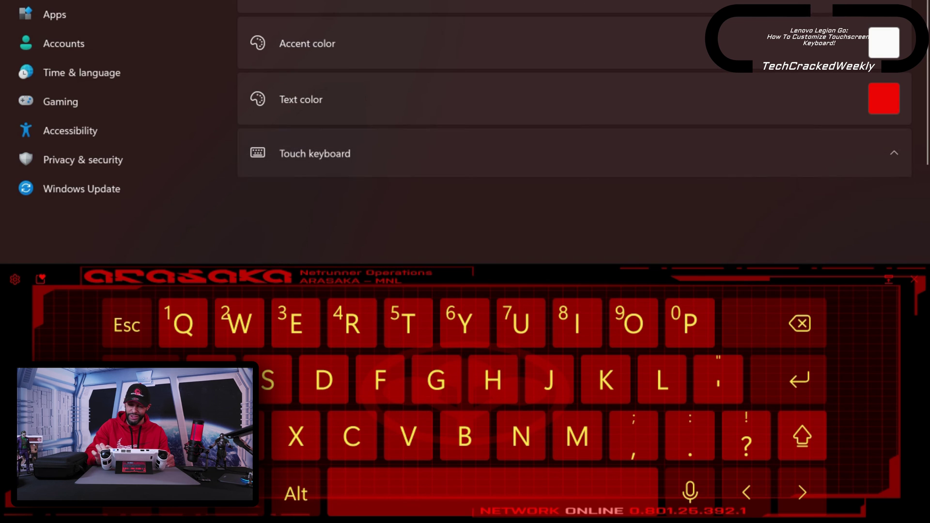
{"action": "scroll", "coordinate": [574, 145], "scroll_direction": "down", "scroll_amount": 3}
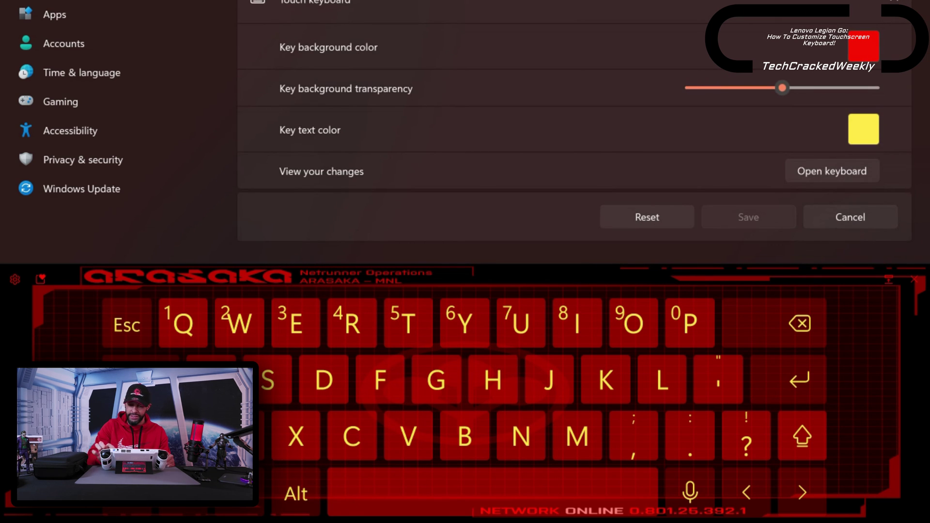
{"action": "key", "text": "Return"}
{"action": "left_click", "coordinate": [318, 182]}
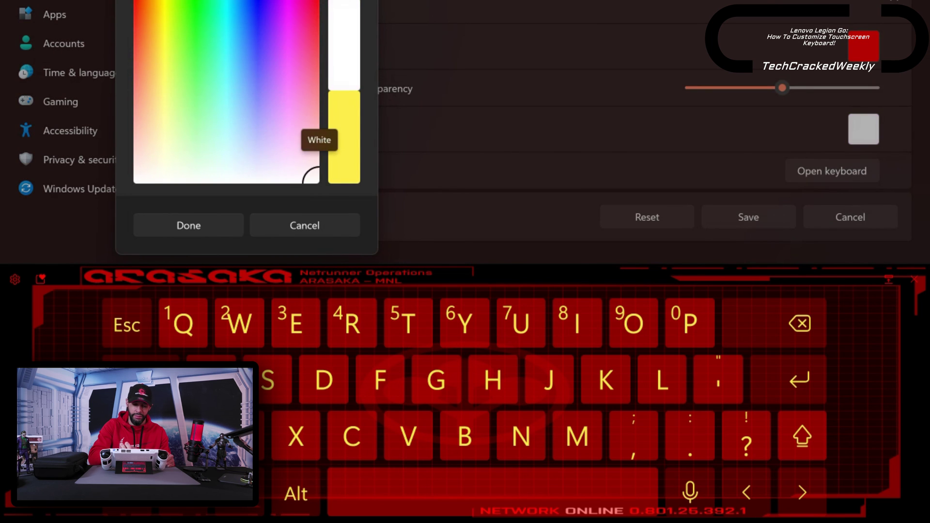
{"action": "key", "text": "Return"}
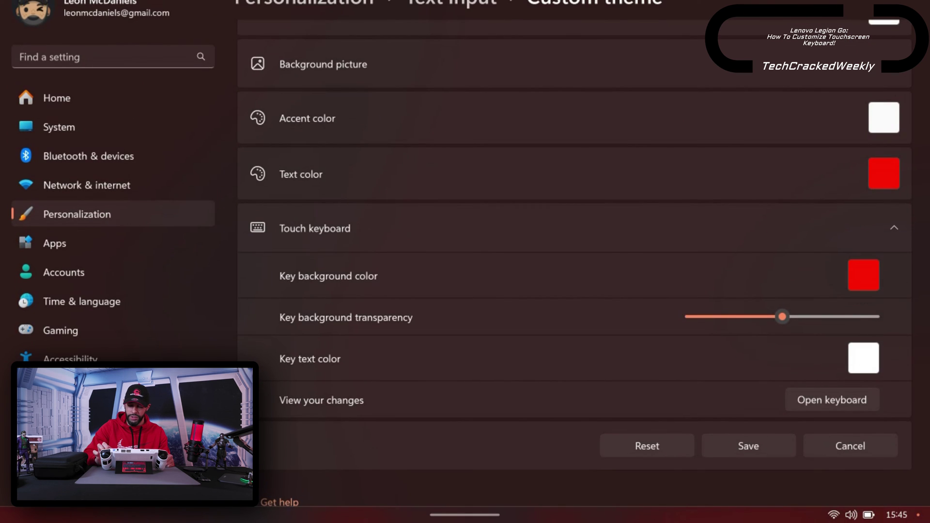
{"action": "left_click", "coordinate": [831, 399]}
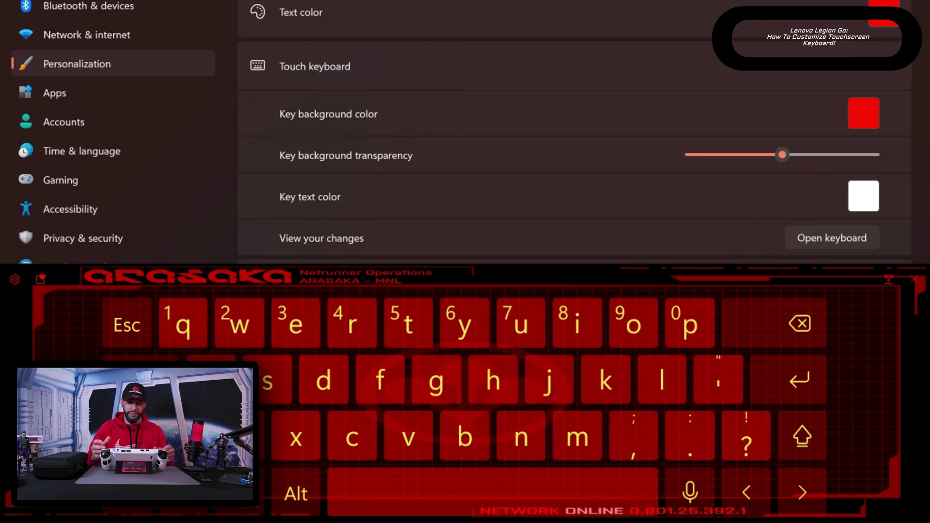
{"action": "scroll", "coordinate": [574, 145], "scroll_direction": "down", "scroll_amount": 2}
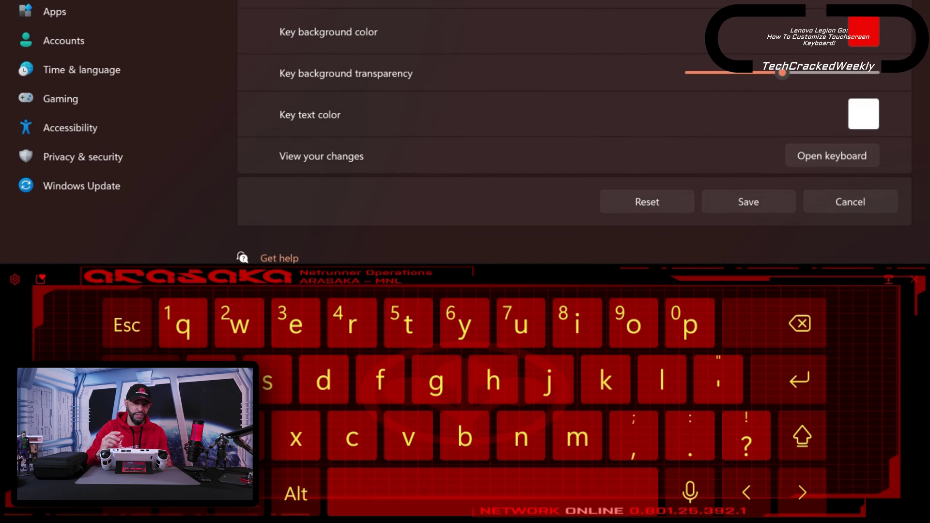